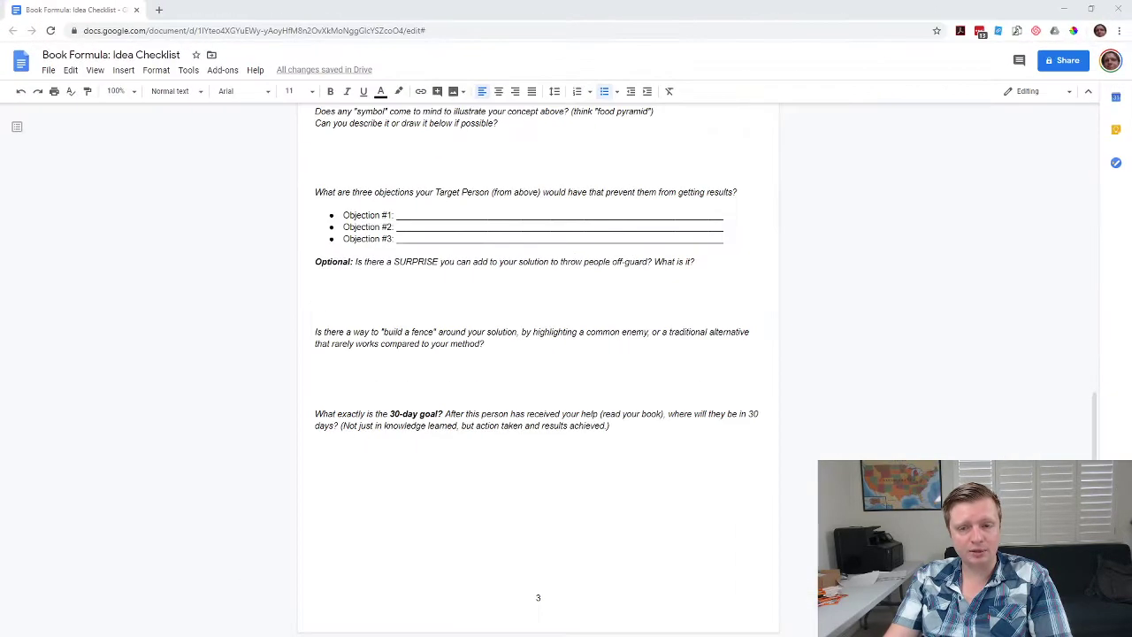
Download the Book Formula: Idea Checklist as a PDF and show it in the Downloads folder.
click(48, 70)
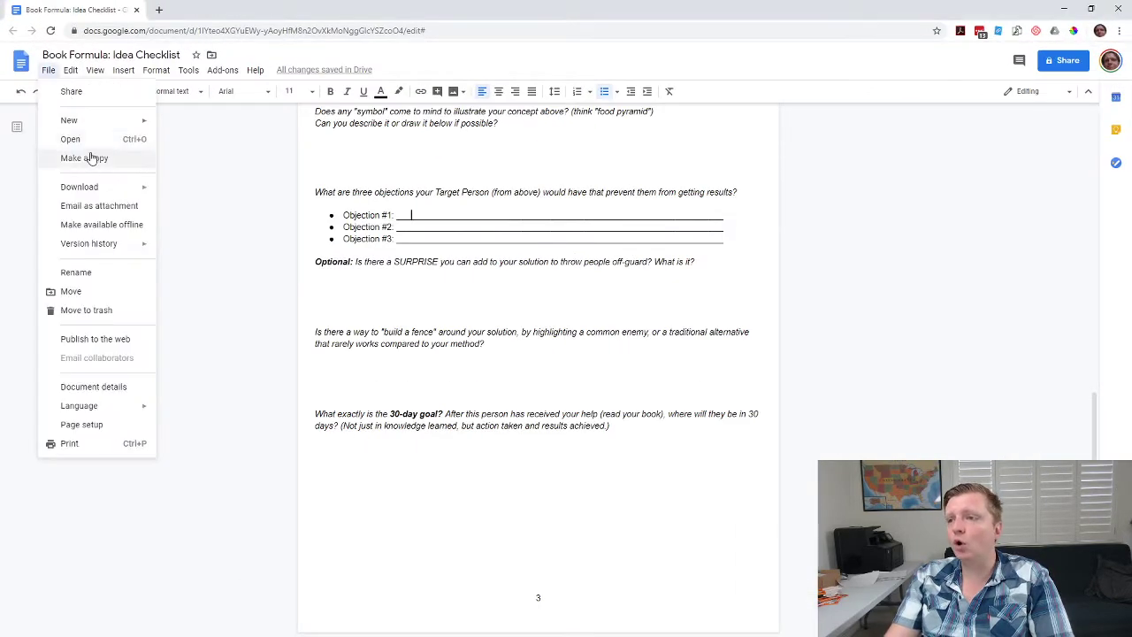
mouse_move(95, 186)
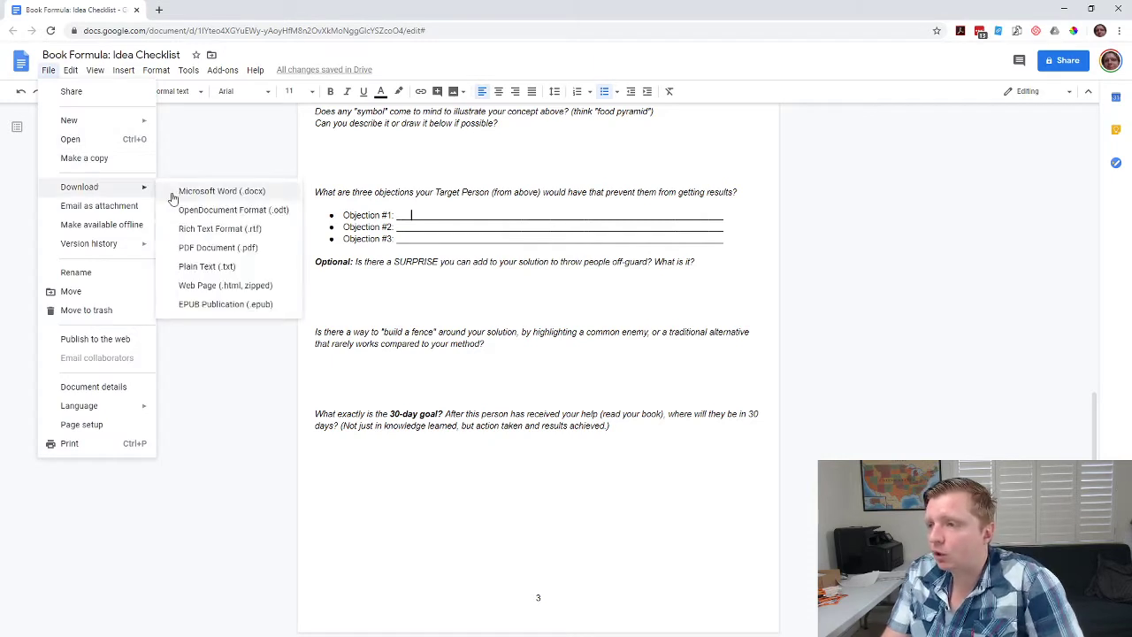
click(205, 251)
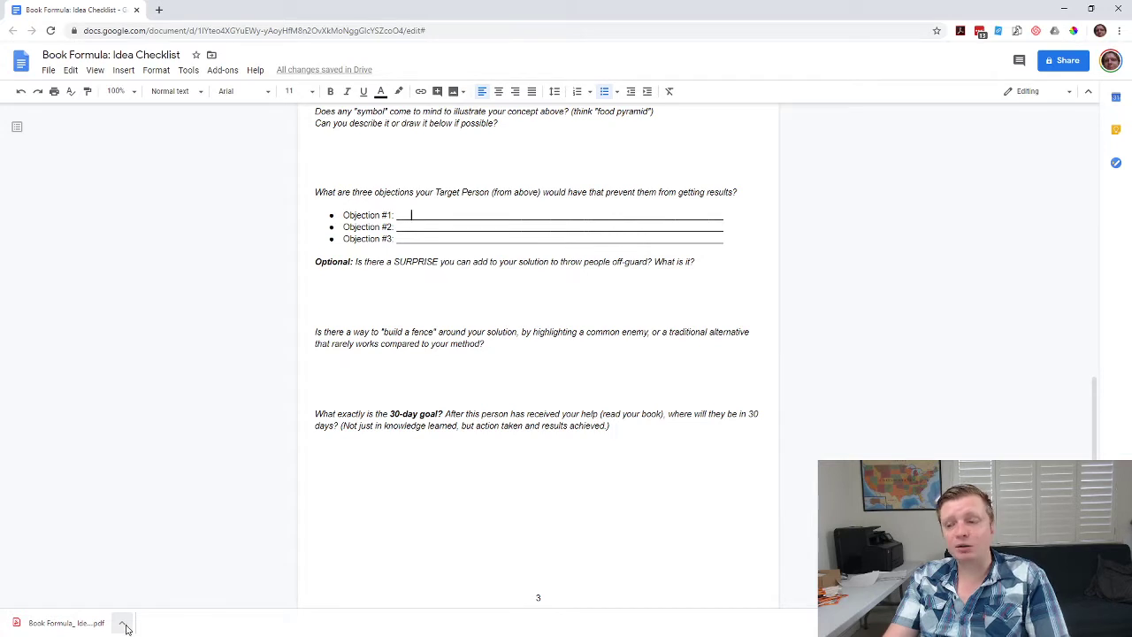
click(123, 624)
click(145, 584)
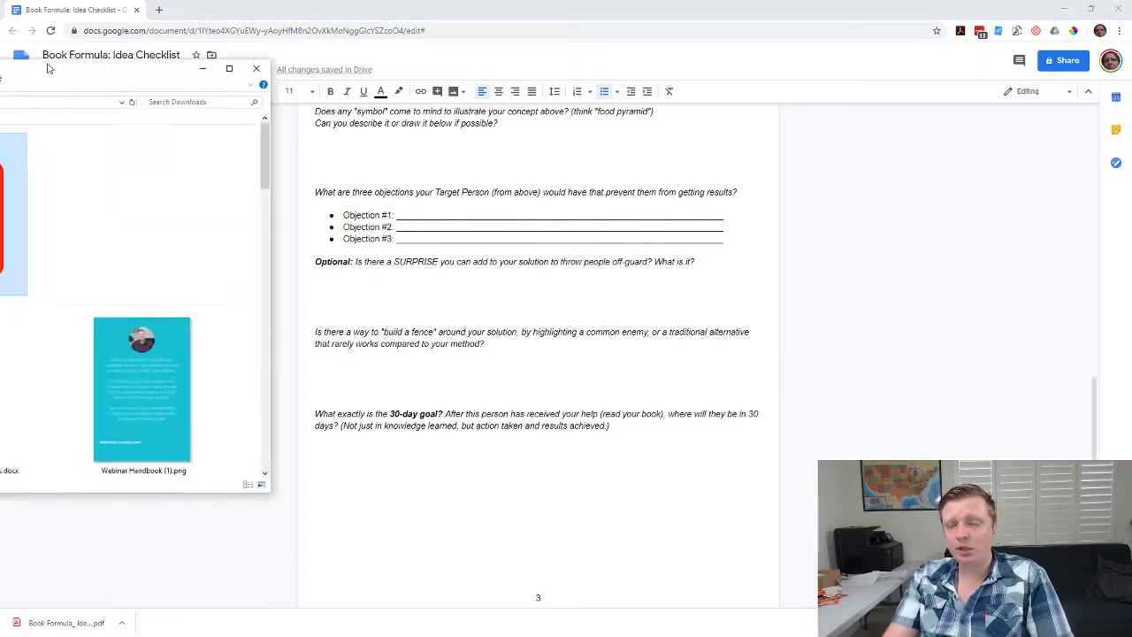
Open the downloaded checklist PDF in Adobe Acrobat DC from File Explorer.
right_click(352, 168)
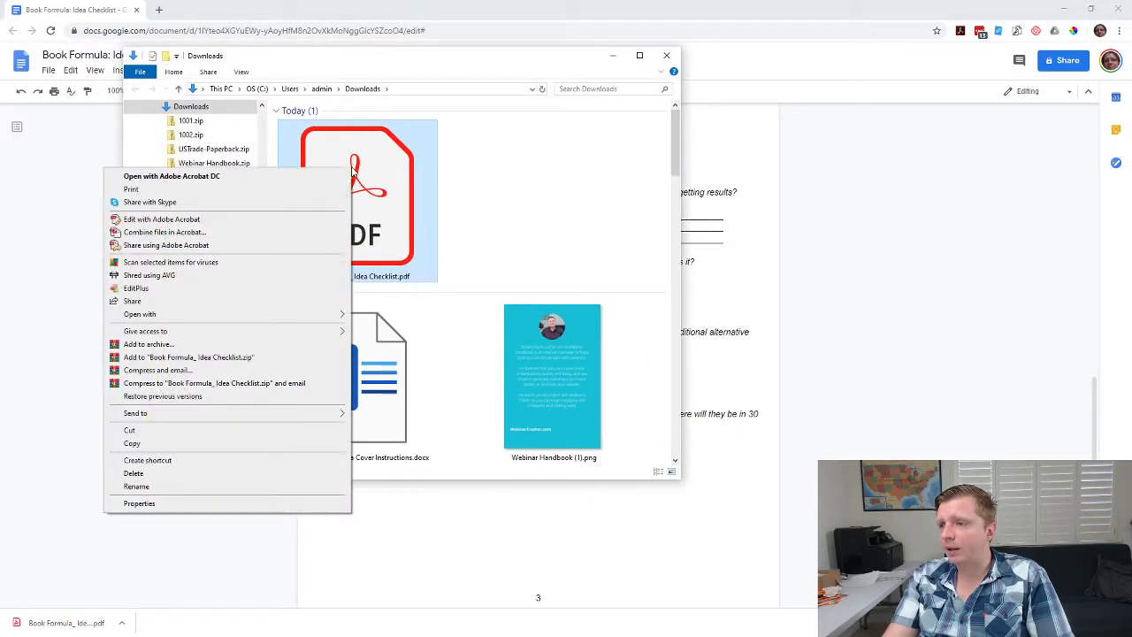
click(206, 180)
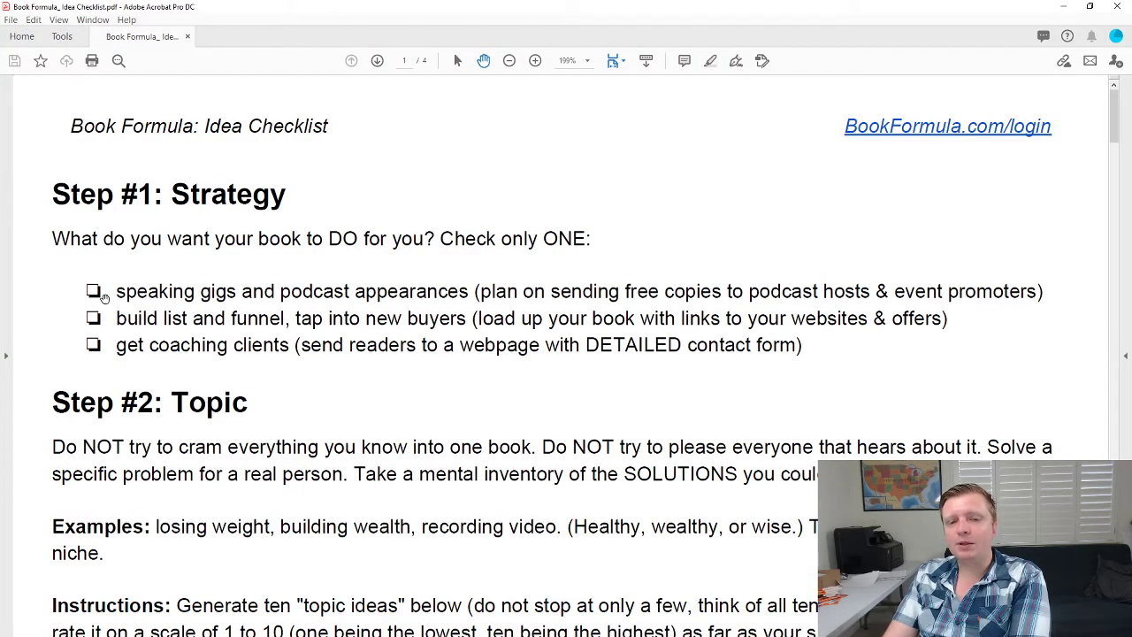
Run Prepare Form on the current checklist file so Acrobat auto-detects its form fields.
click(61, 37)
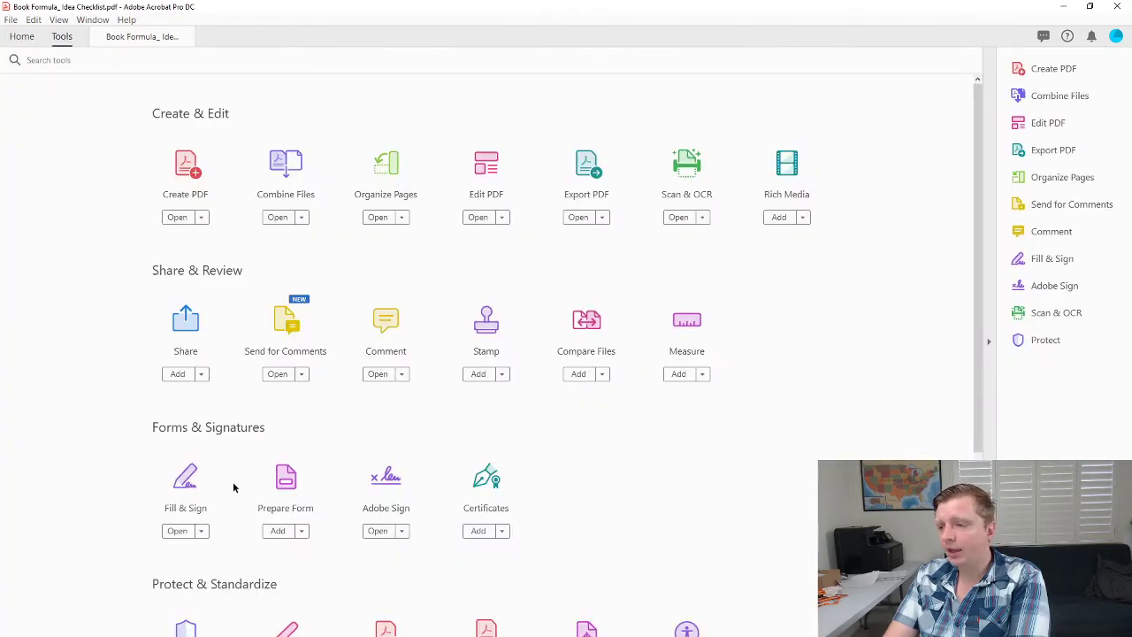
scroll(233, 486, down, 1)
click(281, 454)
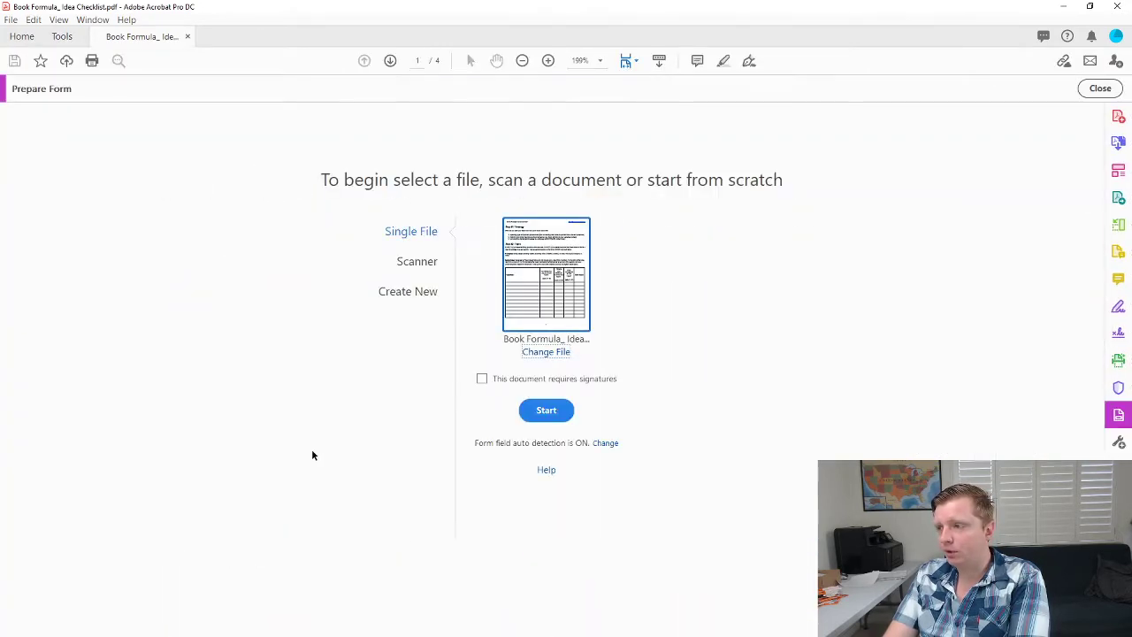
click(549, 413)
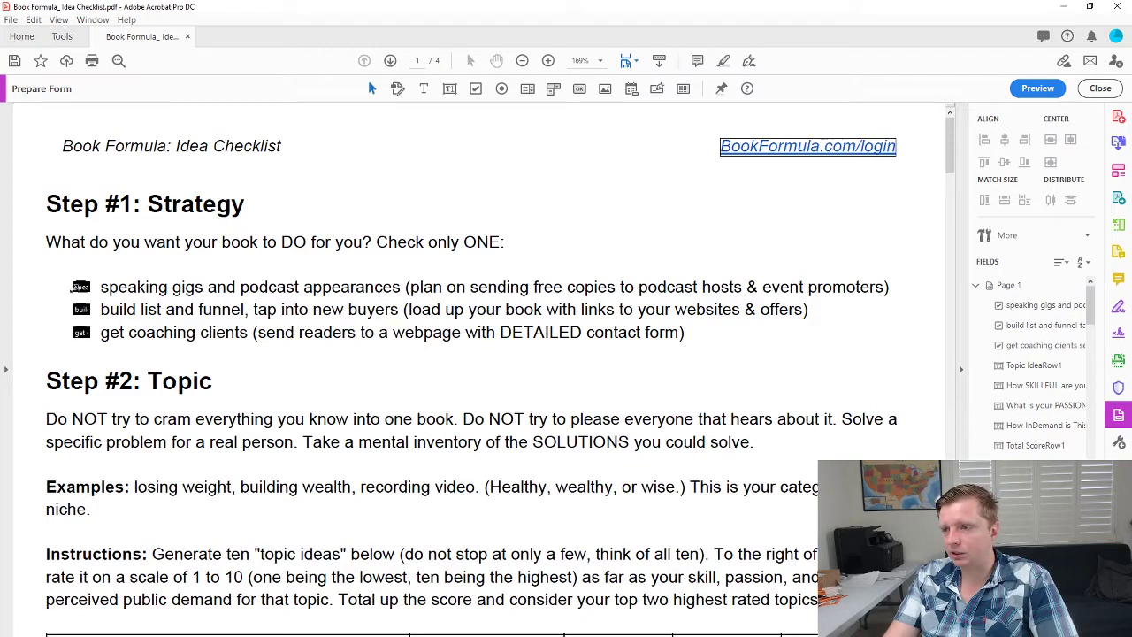
Review the detected fields and shorten the Target Person answer field's height.
scroll(159, 358, down, 5)
scroll(323, 531, down, 6)
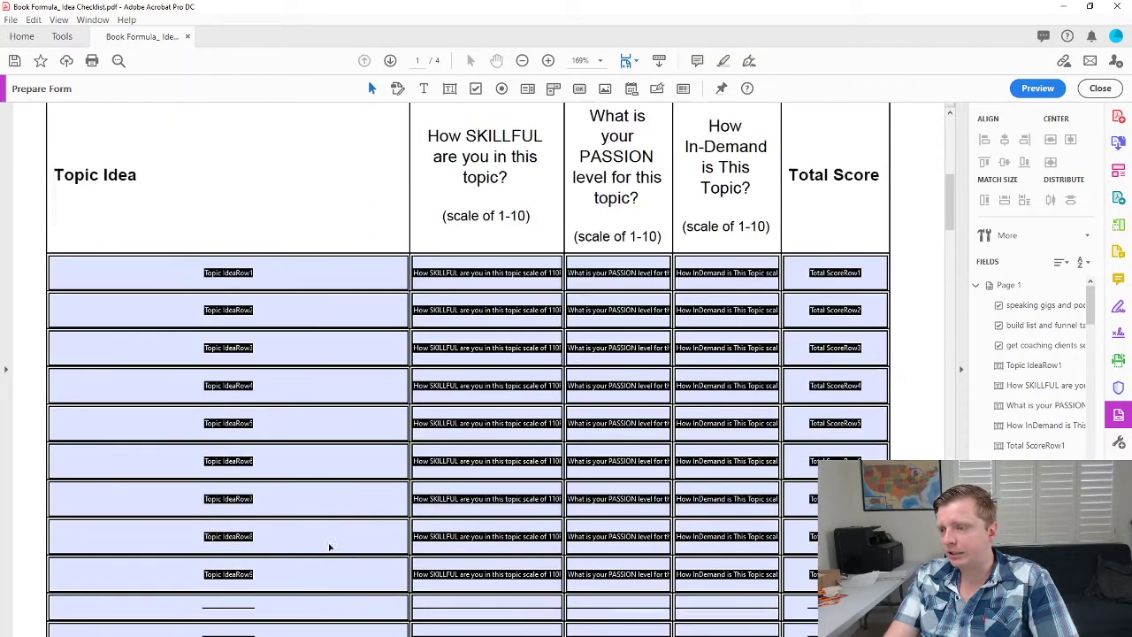
scroll(742, 399, down, 5)
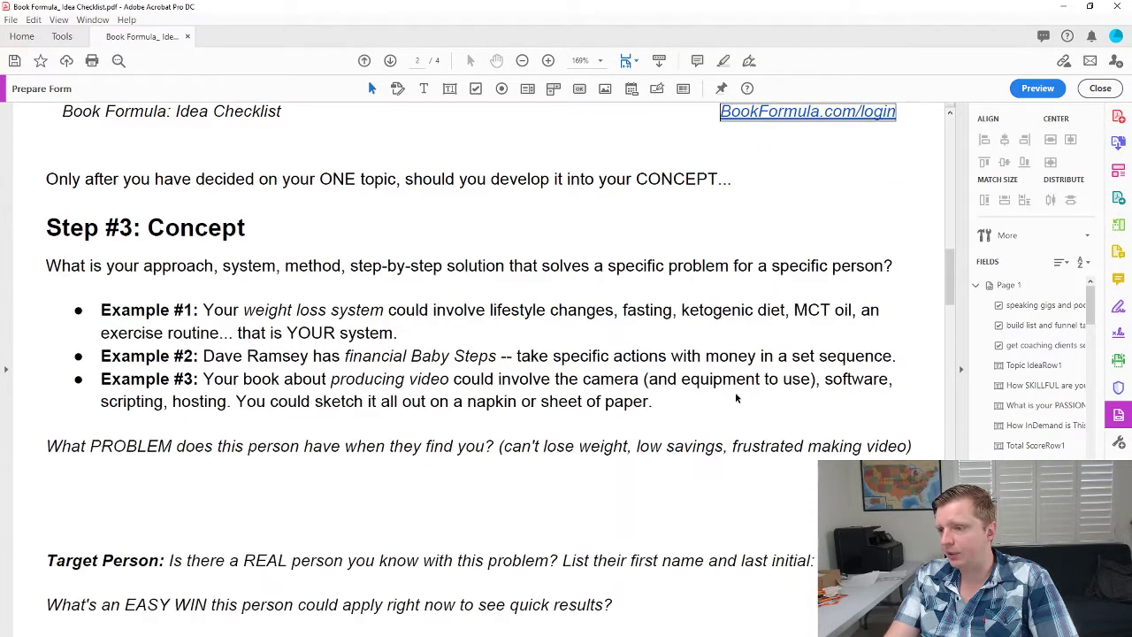
scroll(103, 278, down, 2)
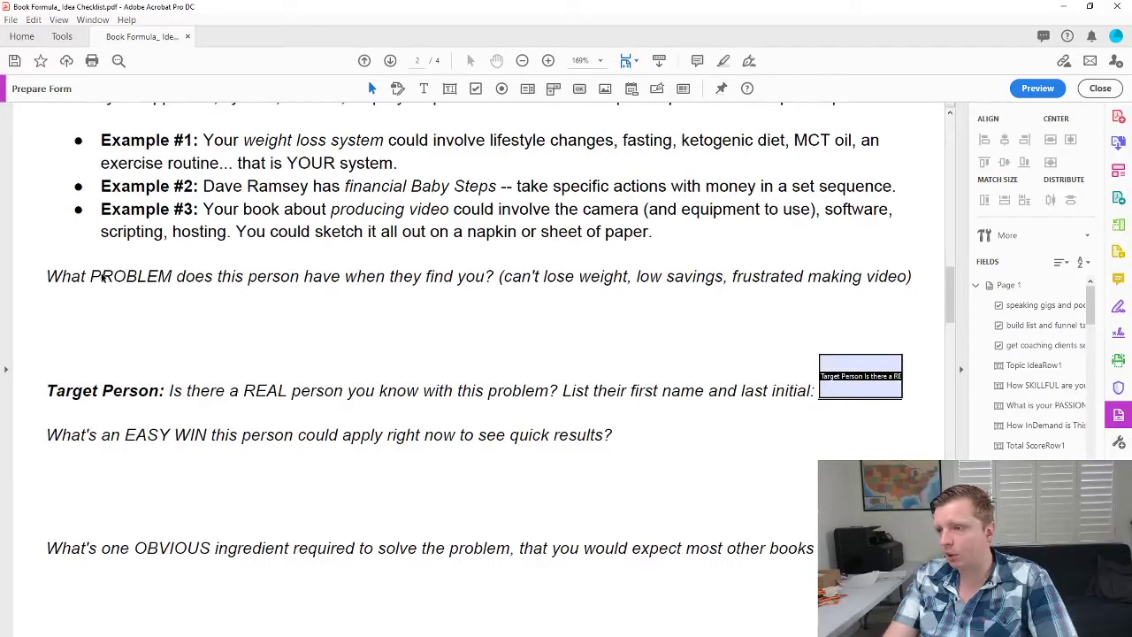
drag(859, 354, 858, 376)
click(845, 338)
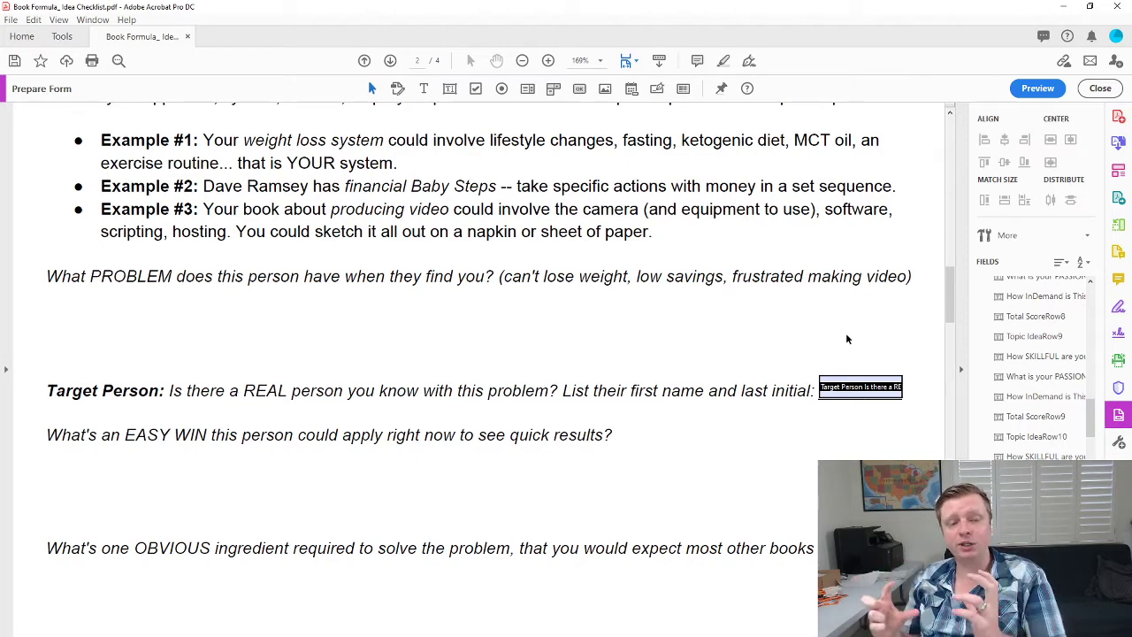
Scroll through the rest of the form to check the remaining detected fields.
scroll(912, 327, down, 8)
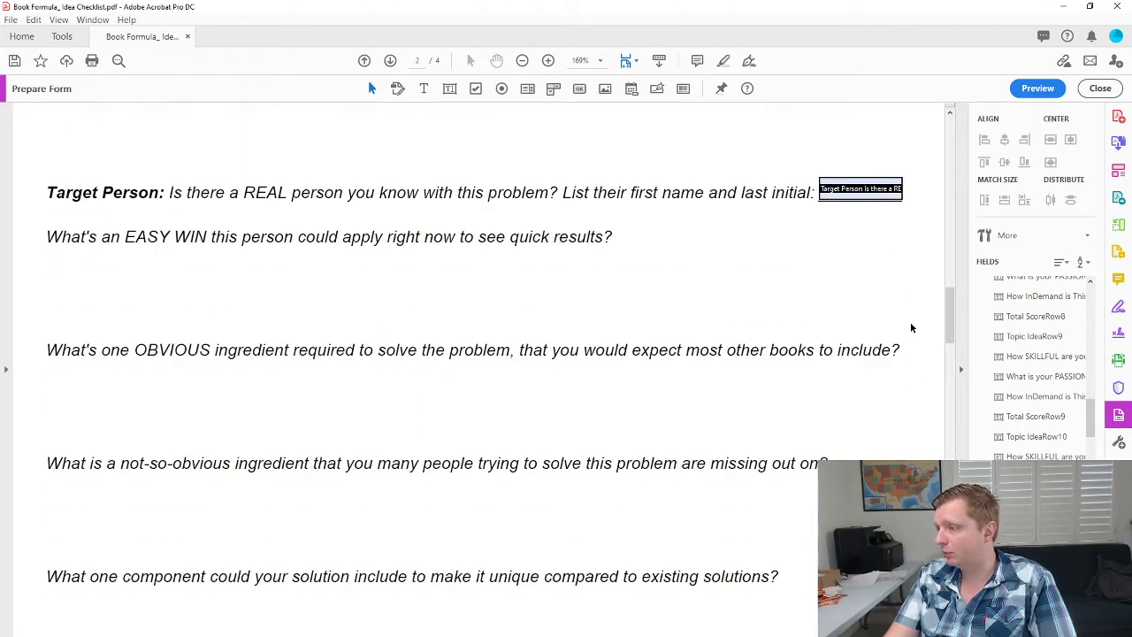
scroll(907, 389, down, 13)
scroll(526, 284, up, 2)
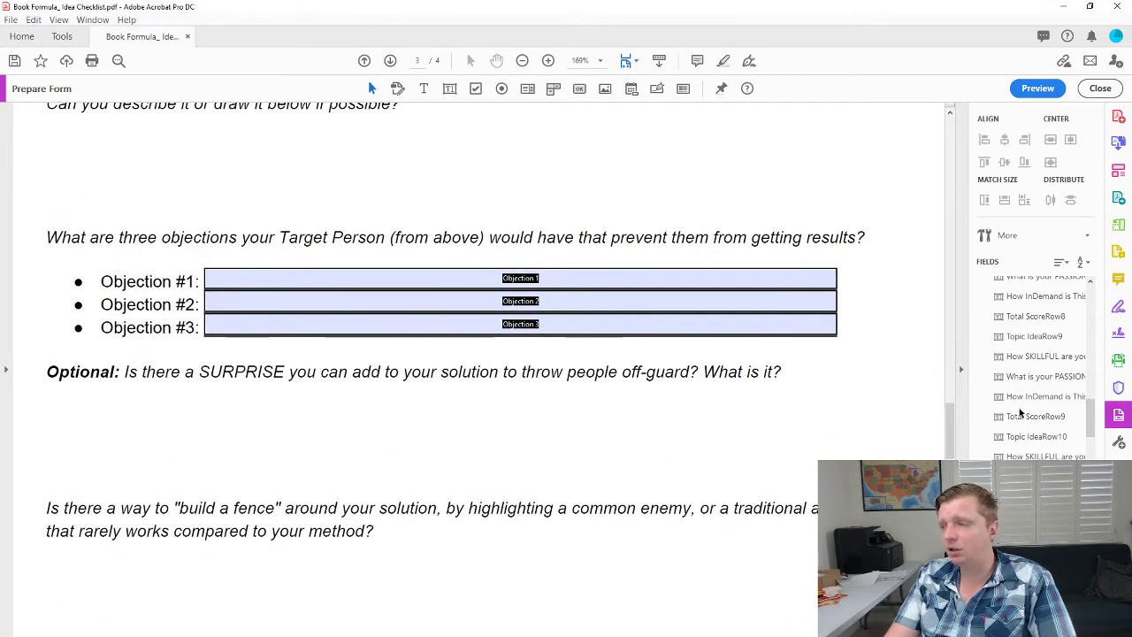
scroll(955, 419, down, 20)
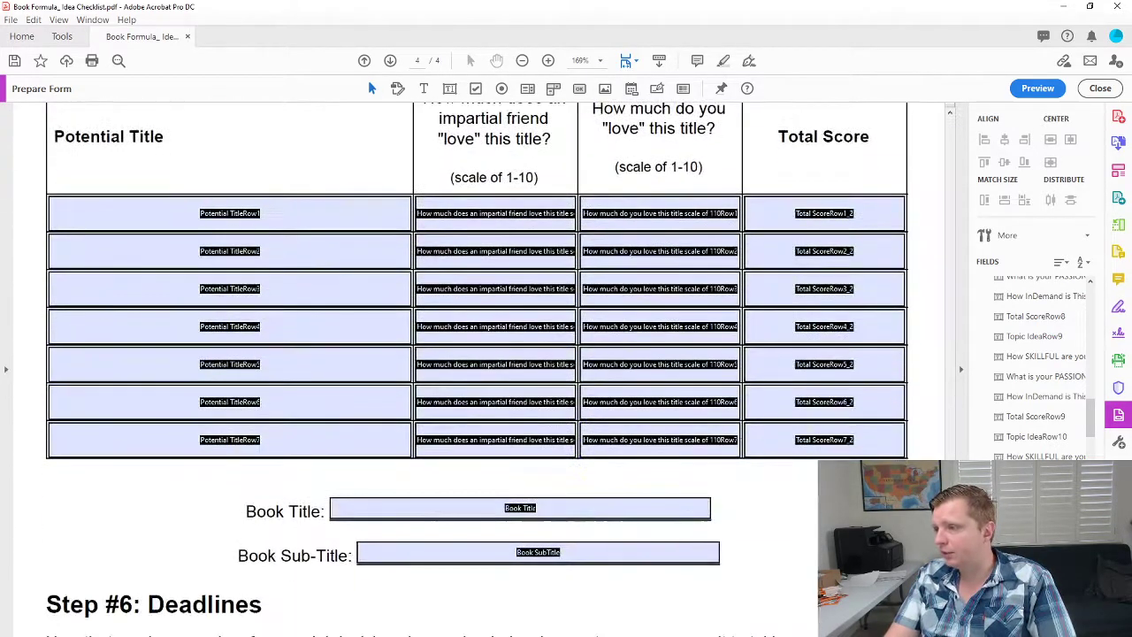
scroll(477, 521, down, 2)
scroll(371, 447, up, 9)
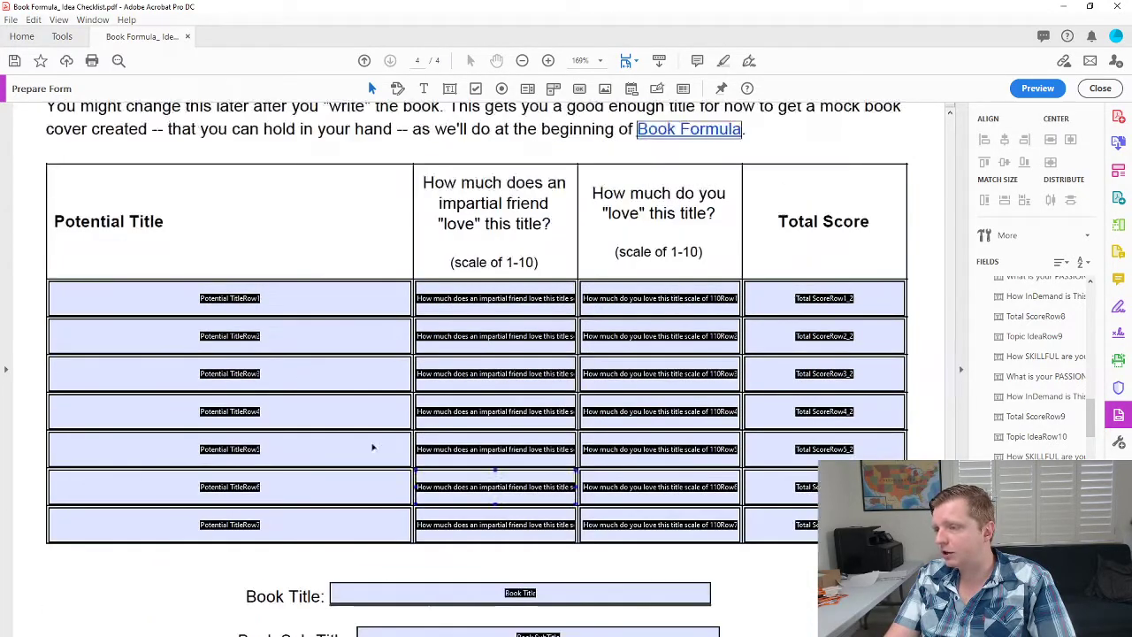
scroll(217, 267, up, 5)
drag(951, 487, 943, 299)
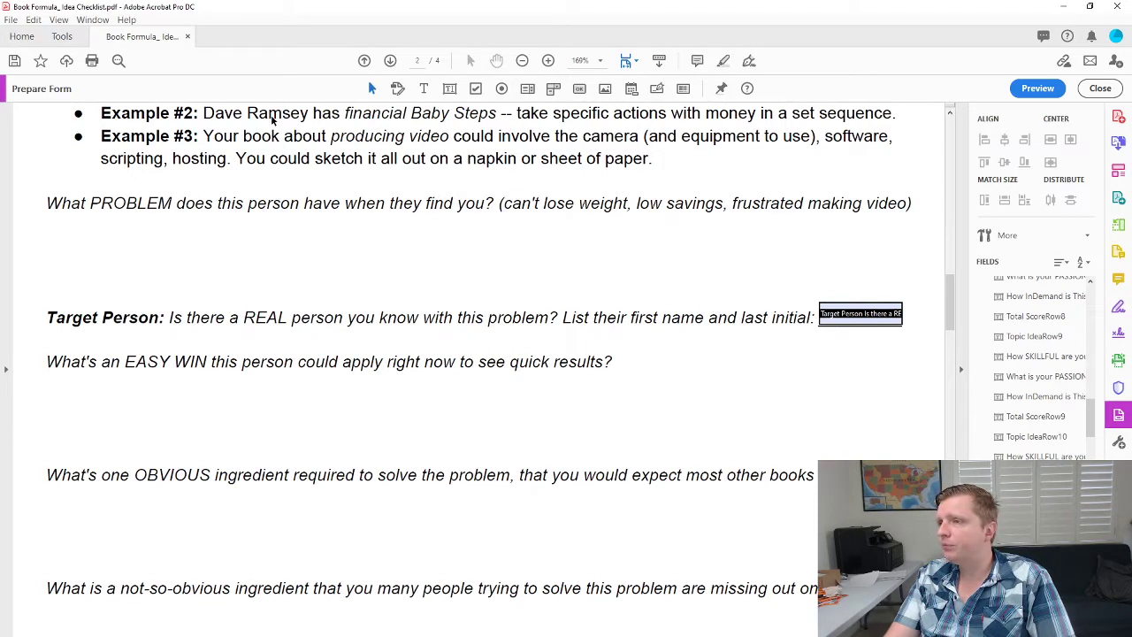
Draw text fields Text1 and Text2 under the PROBLEM and EASY WIN questions.
click(448, 87)
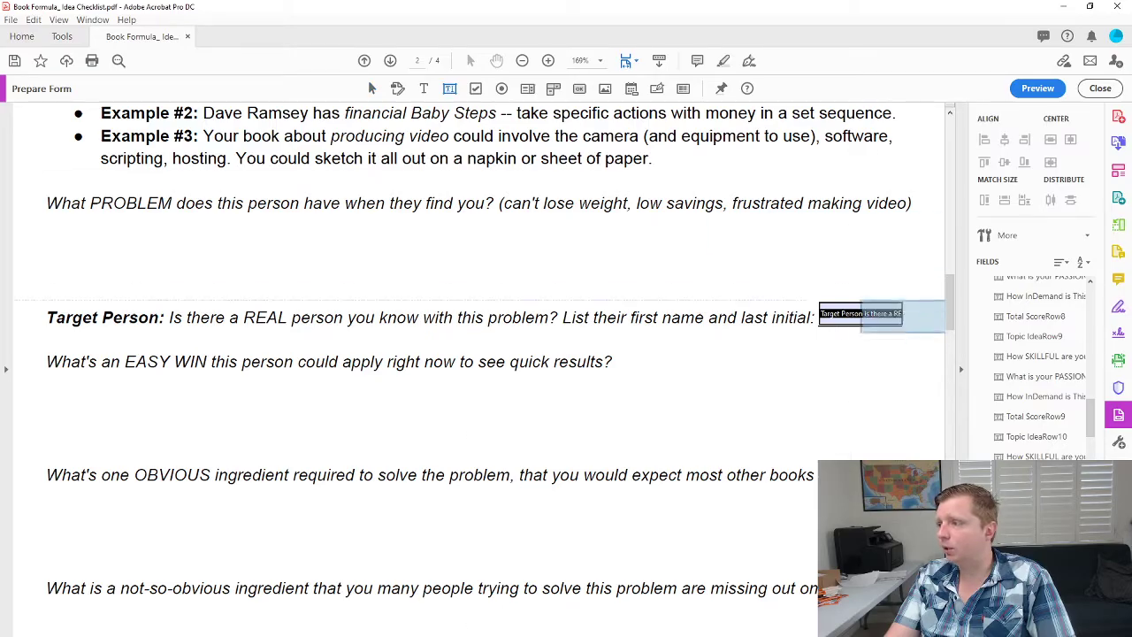
mouse_move(952, 294)
mouse_down()
mouse_move(952, 155)
mouse_move(950, 294)
mouse_up()
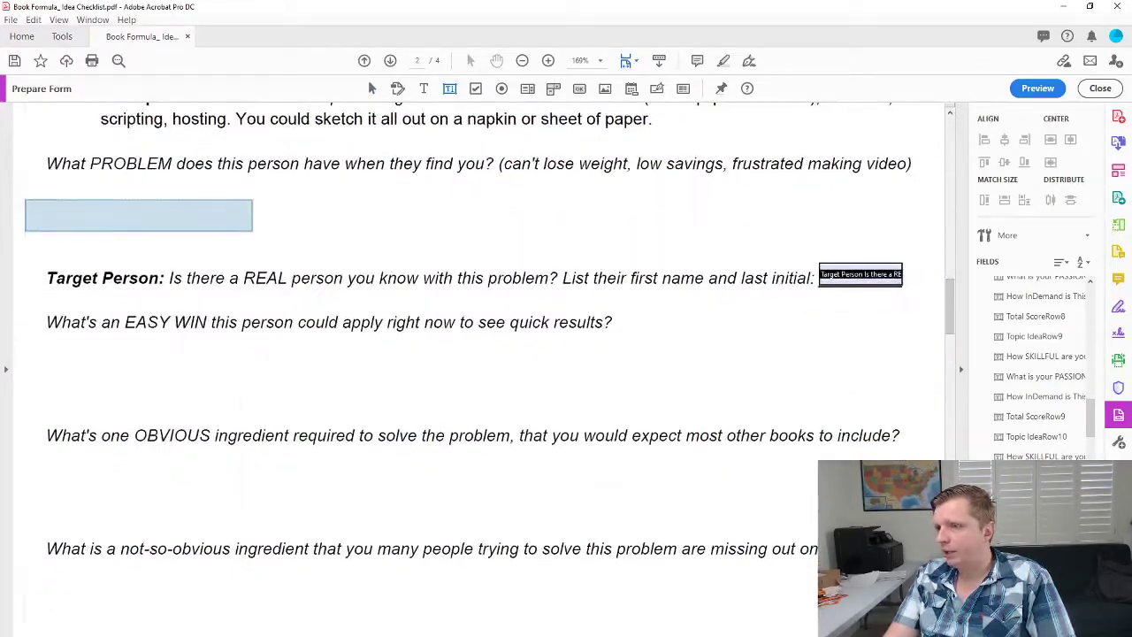
drag(46, 182, 820, 258)
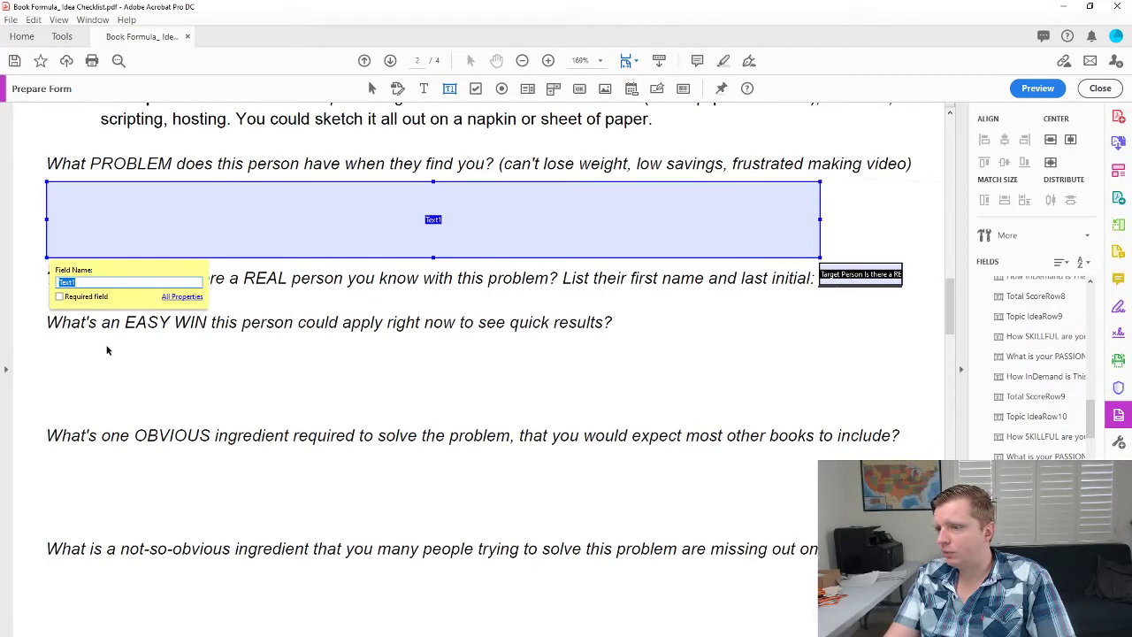
click(56, 345)
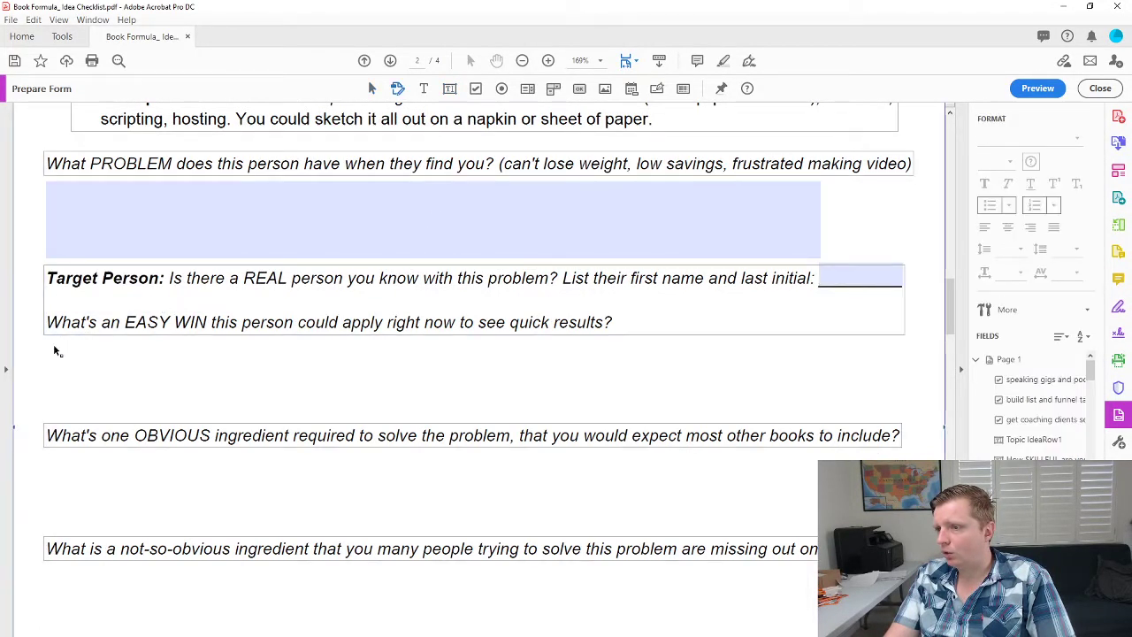
click(449, 88)
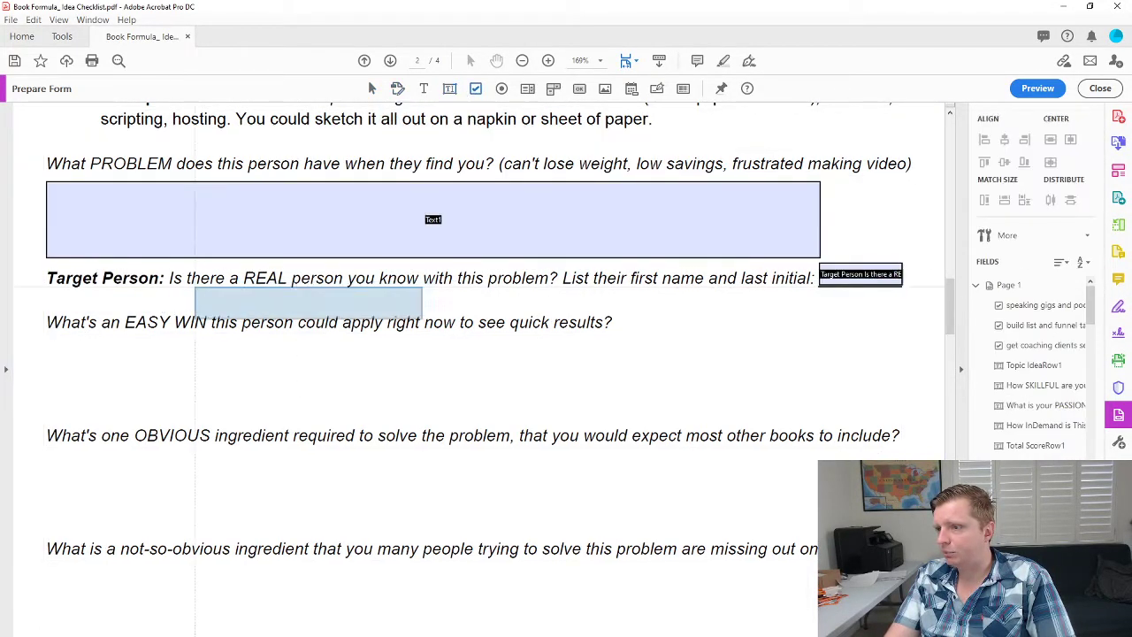
drag(46, 334, 831, 422)
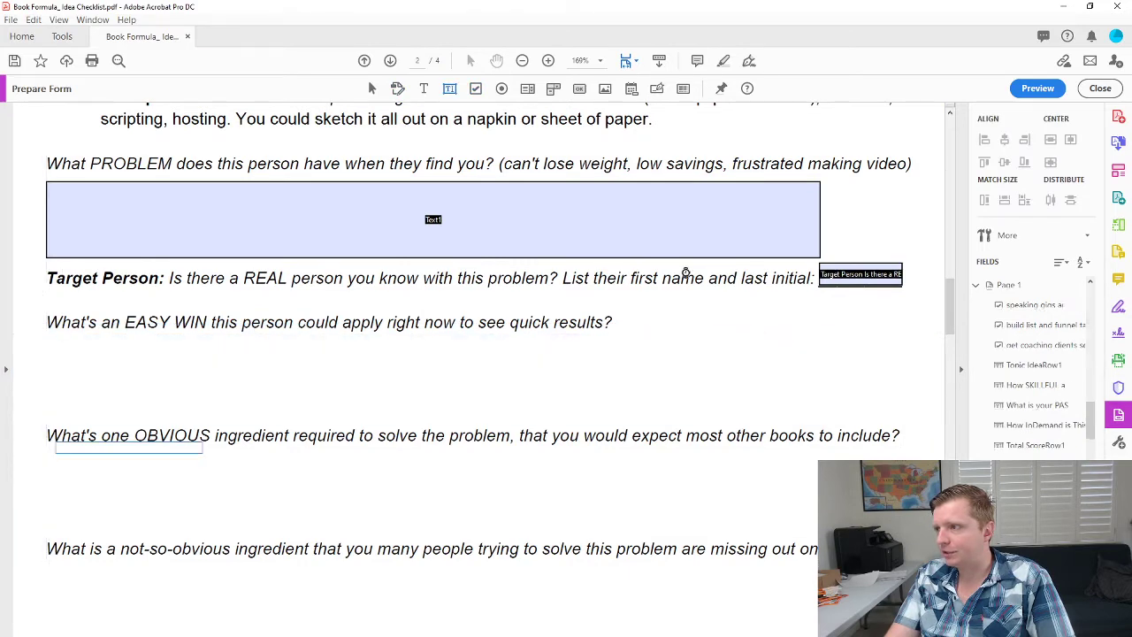
click(449, 89)
Add Text3 and Text4 under the next questions, shortening Text4 to clear the following question.
scroll(265, 336, down, 1)
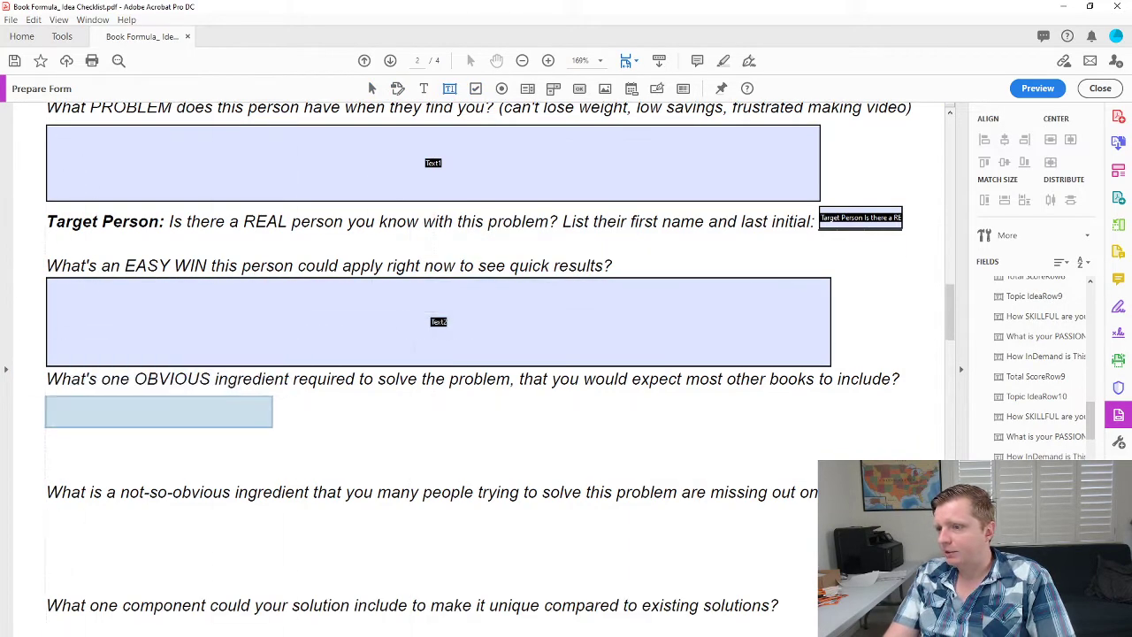
drag(46, 394, 840, 461)
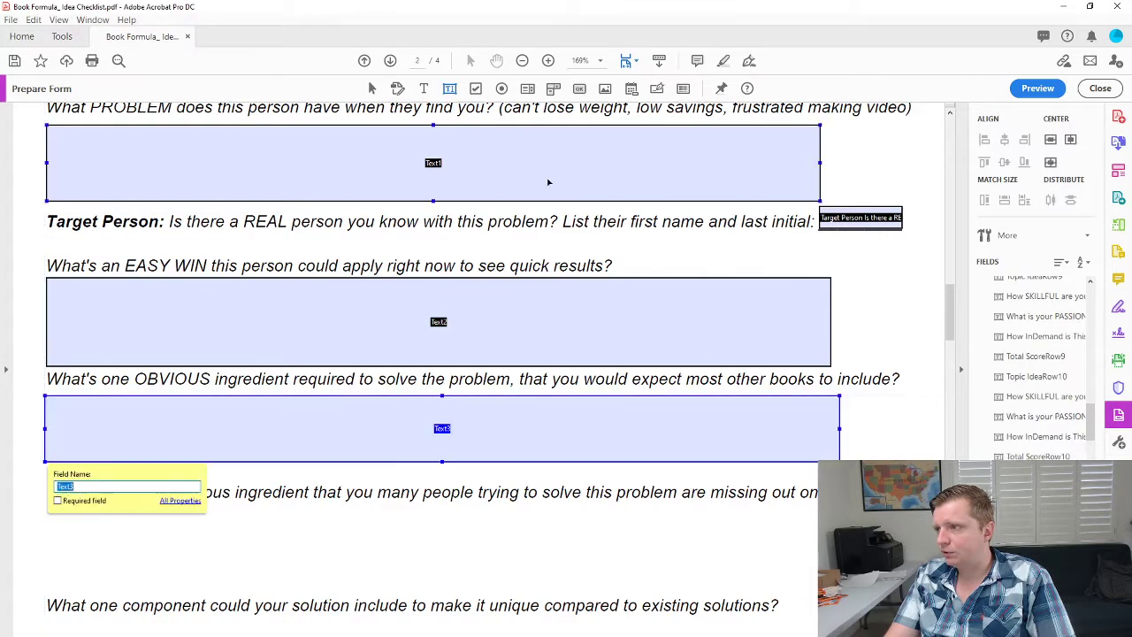
click(450, 90)
scroll(132, 424, down, 2)
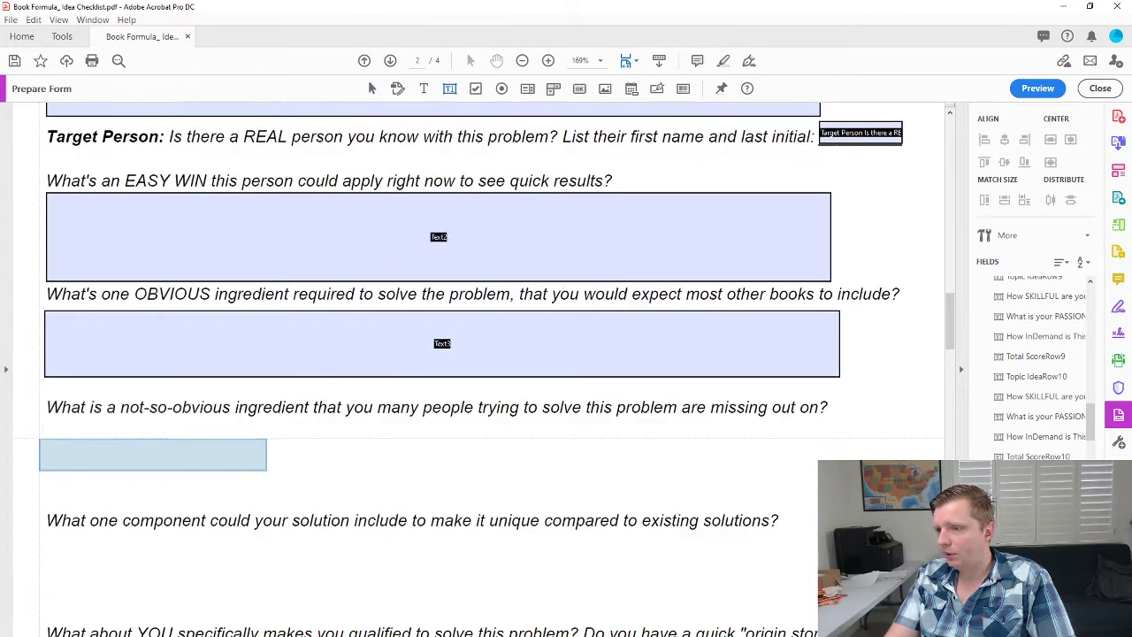
drag(44, 426, 840, 511)
scroll(619, 424, down, 3)
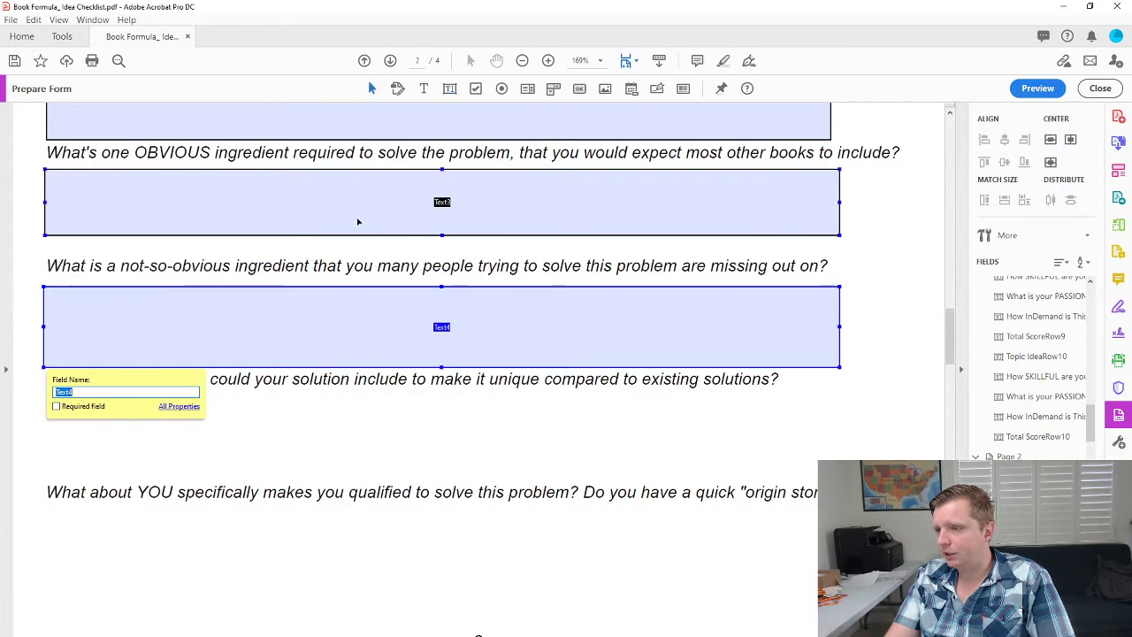
drag(441, 367, 442, 356)
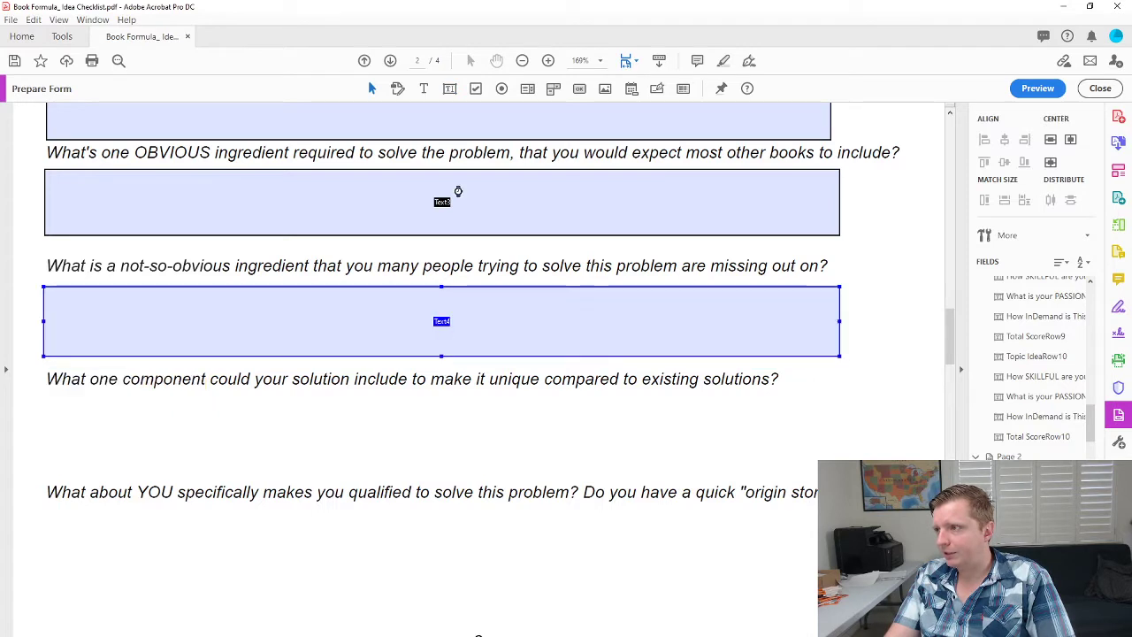
Add Text5 and Text6 below the component and origin-story questions.
drag(46, 391, 841, 459)
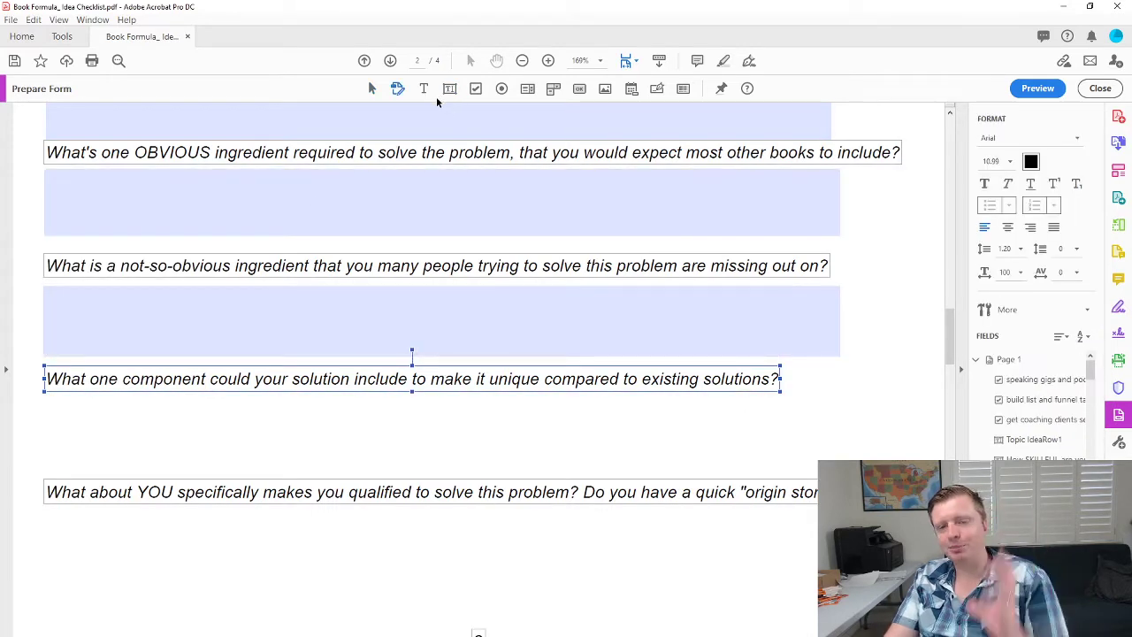
click(444, 92)
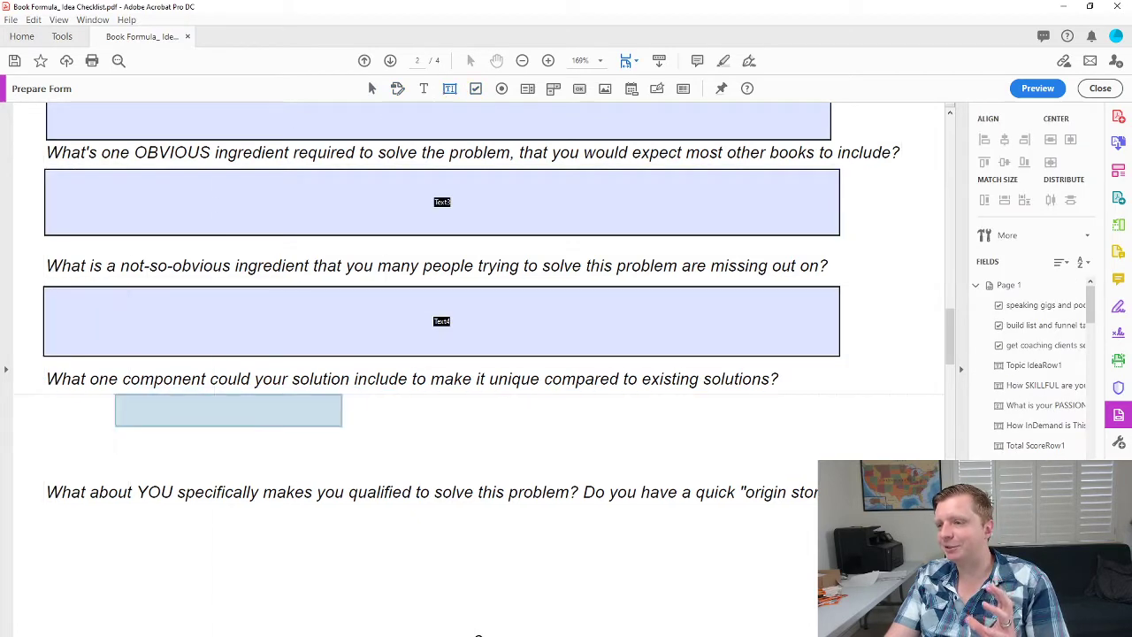
drag(50, 394, 837, 467)
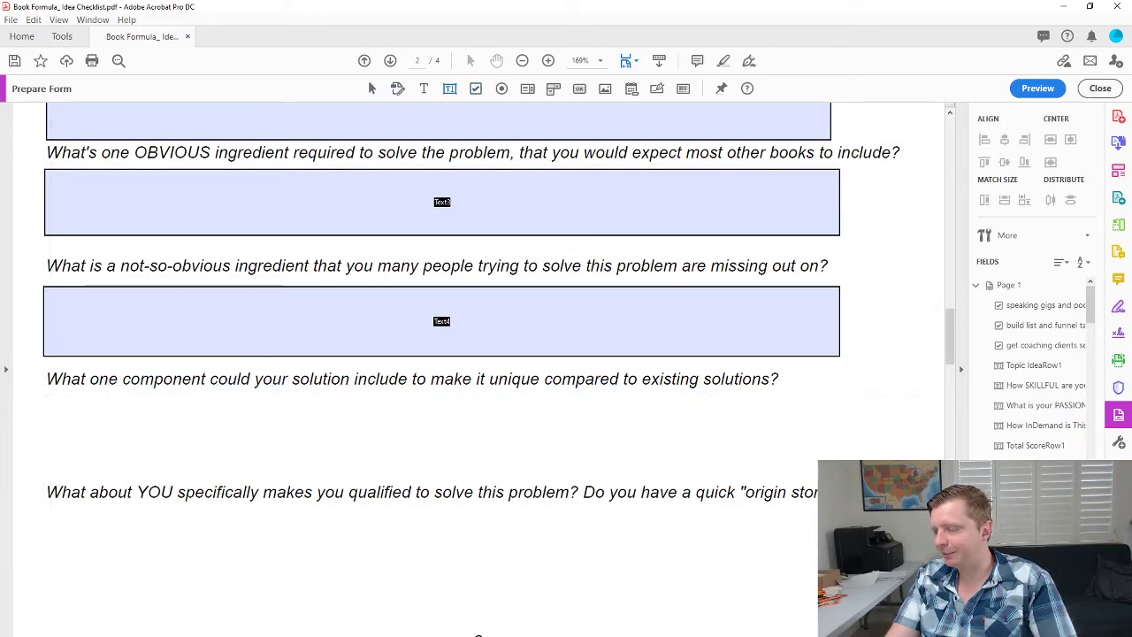
scroll(796, 470, down, 2)
scroll(591, 286, up, 1)
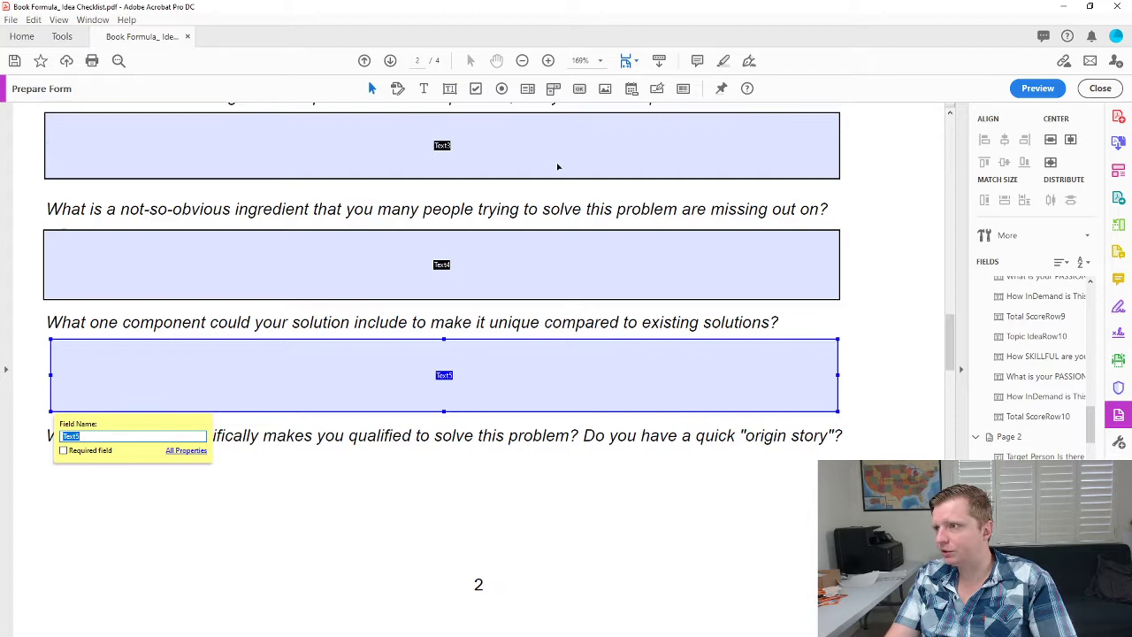
click(450, 90)
drag(42, 451, 849, 520)
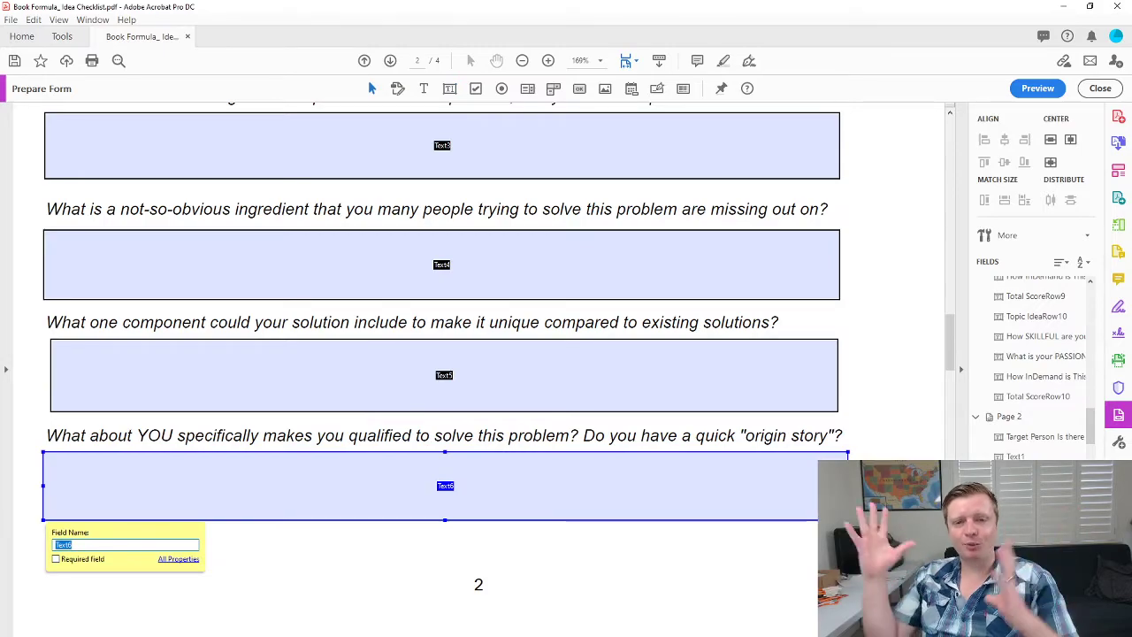
drag(951, 342, 950, 297)
Select answer fields Text1 through Text6, with Text6 last as the reference field.
click(635, 198)
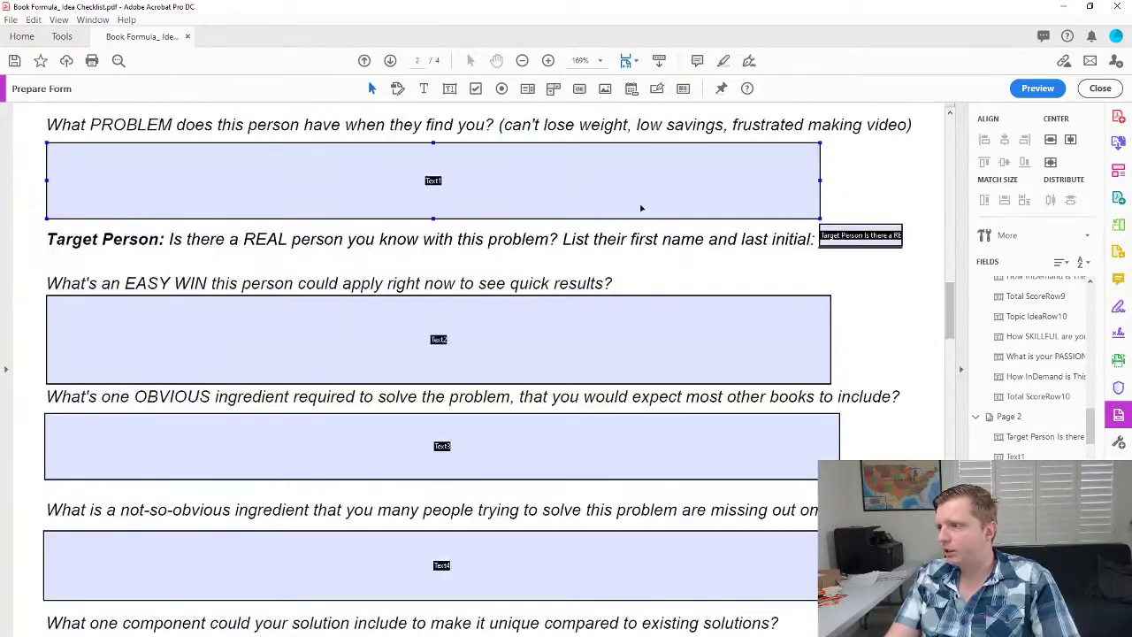
ctrl+click(605, 378)
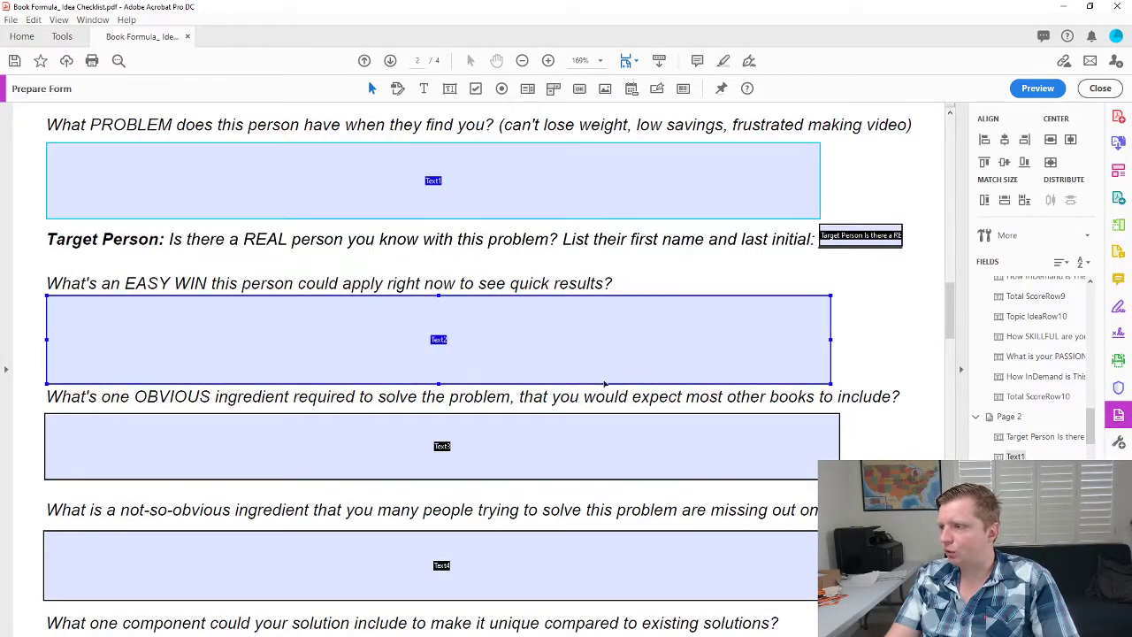
ctrl+click(596, 442)
ctrl+click(596, 548)
scroll(654, 493, down, 3)
scroll(654, 489, down, 3)
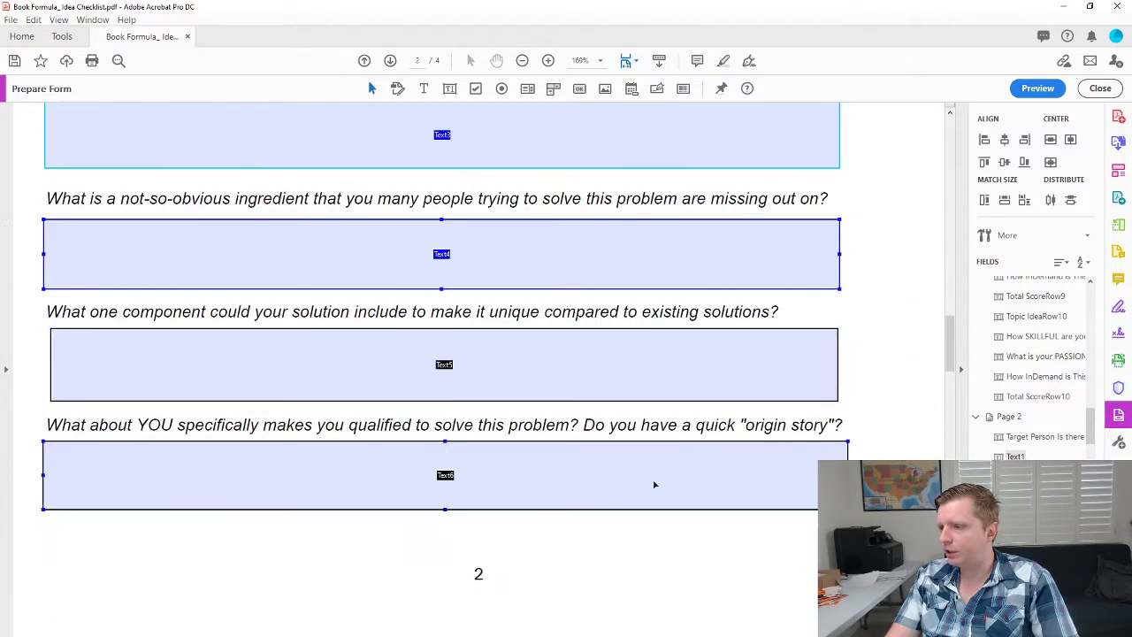
click(543, 354)
click(445, 495)
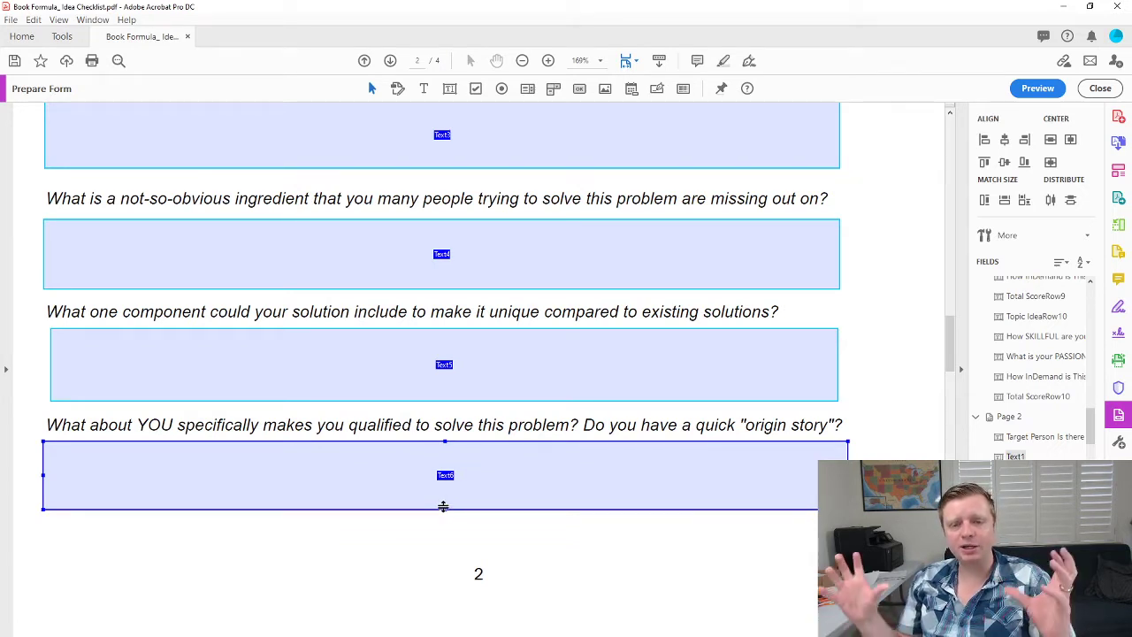
Match the selected fields' width and height to Text6 and align their left edges.
click(1024, 202)
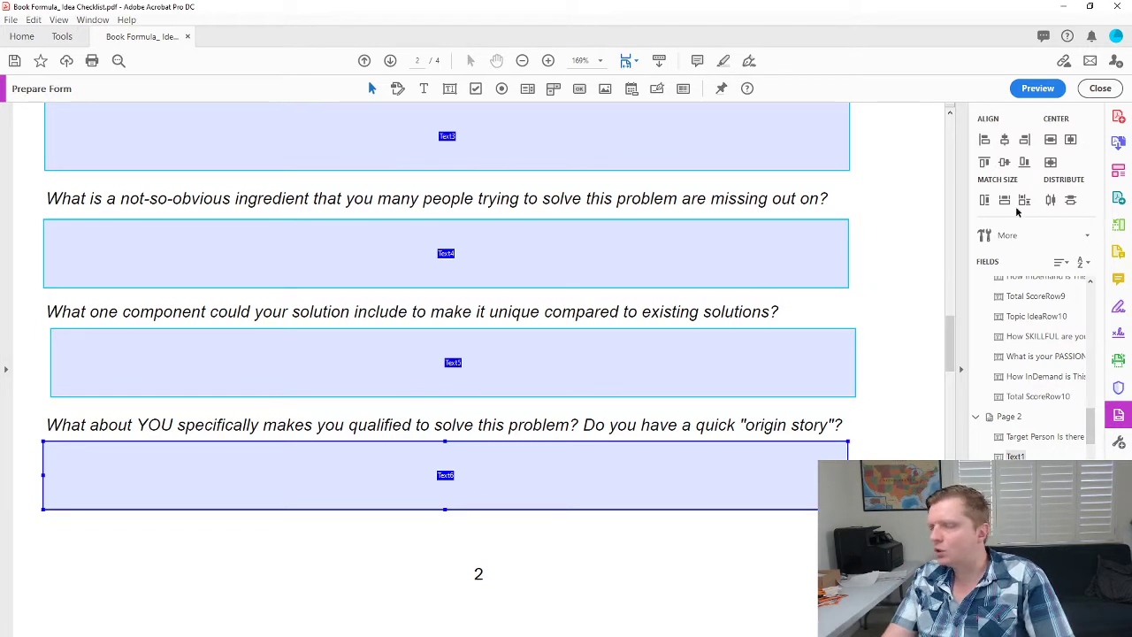
click(984, 140)
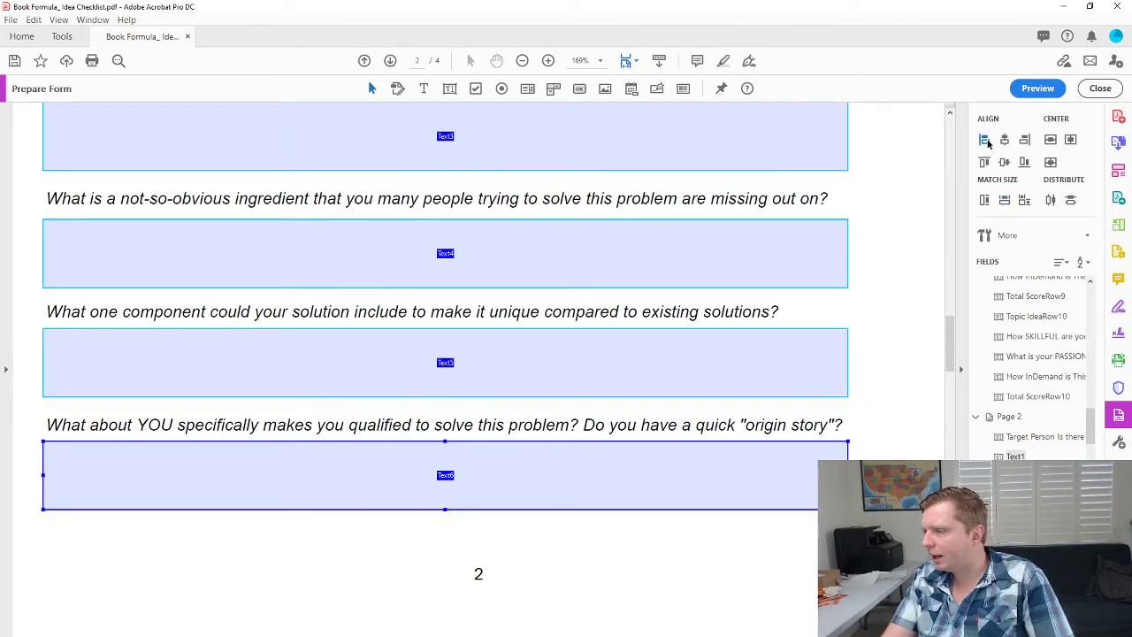
scroll(762, 468, up, 8)
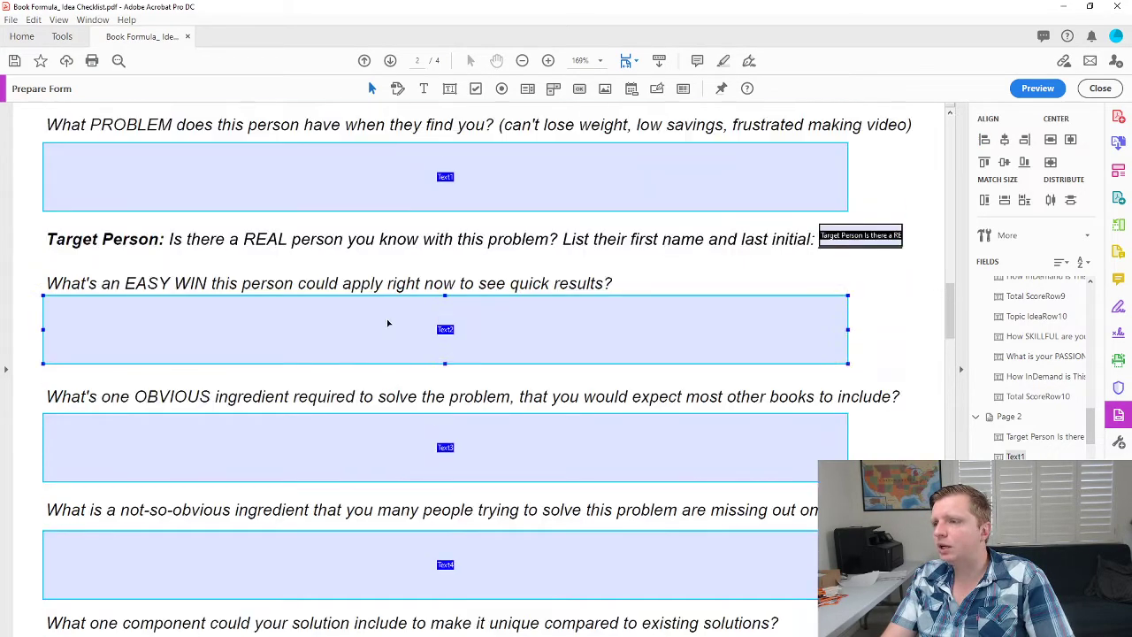
scroll(699, 304, down, 20)
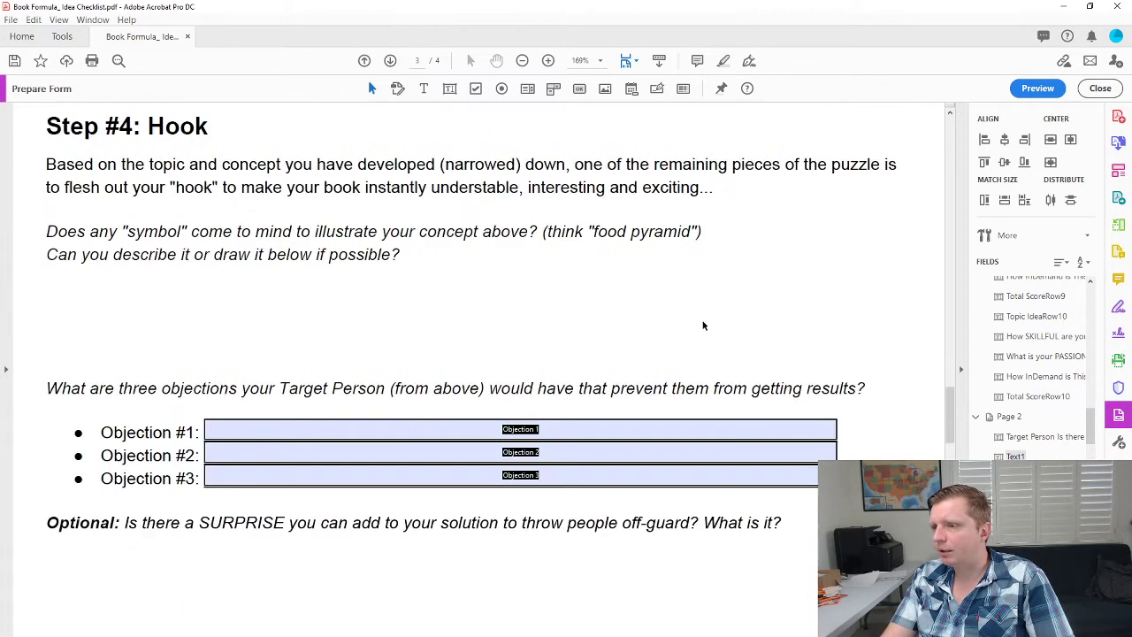
Draw answer fields Text7–Text10 under the page 3 symbol, surprise, and 30-day goal questions.
click(449, 89)
drag(40, 273, 865, 347)
scroll(294, 187, down, 3)
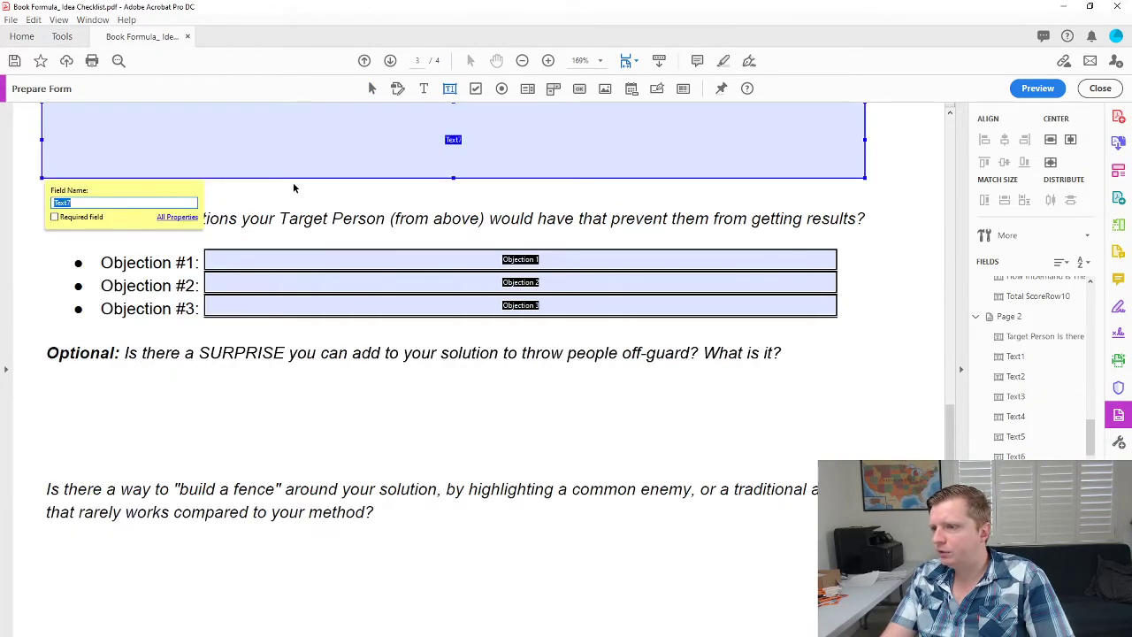
click(459, 88)
drag(45, 374, 882, 457)
scroll(186, 364, down, 3)
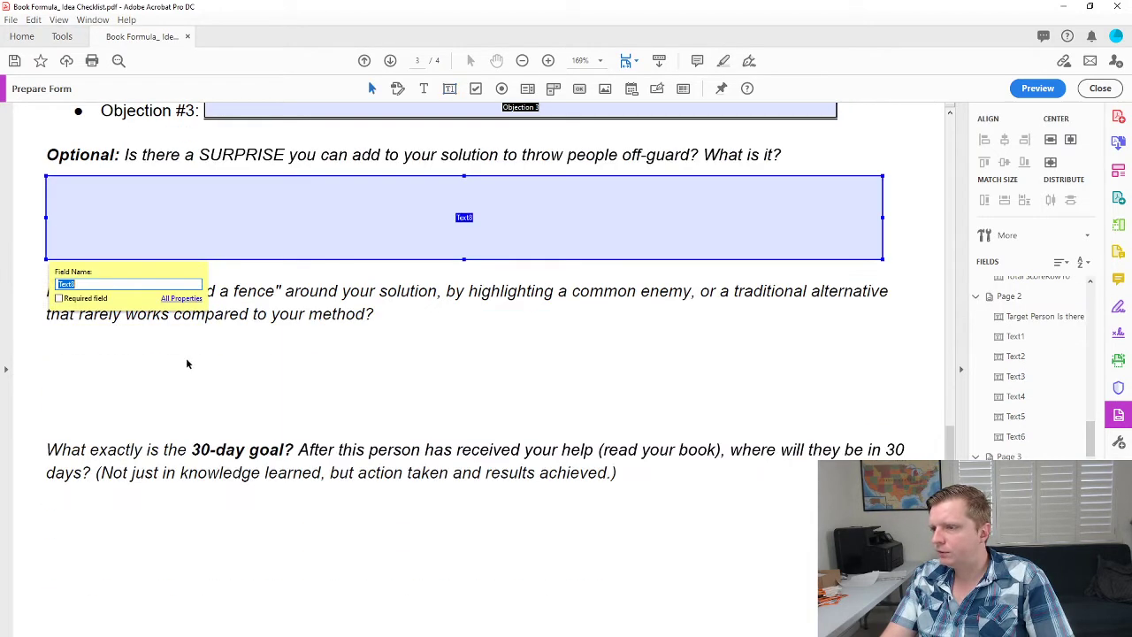
click(450, 88)
drag(55, 334, 886, 415)
scroll(392, 222, down, 3)
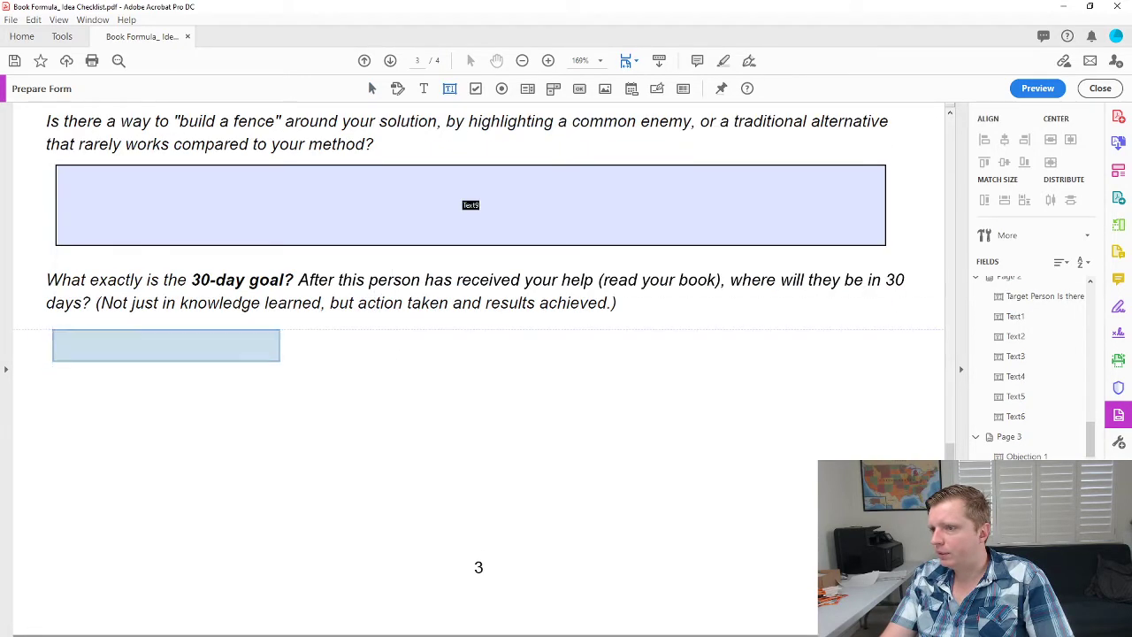
drag(55, 327, 888, 420)
scroll(871, 434, down, 3)
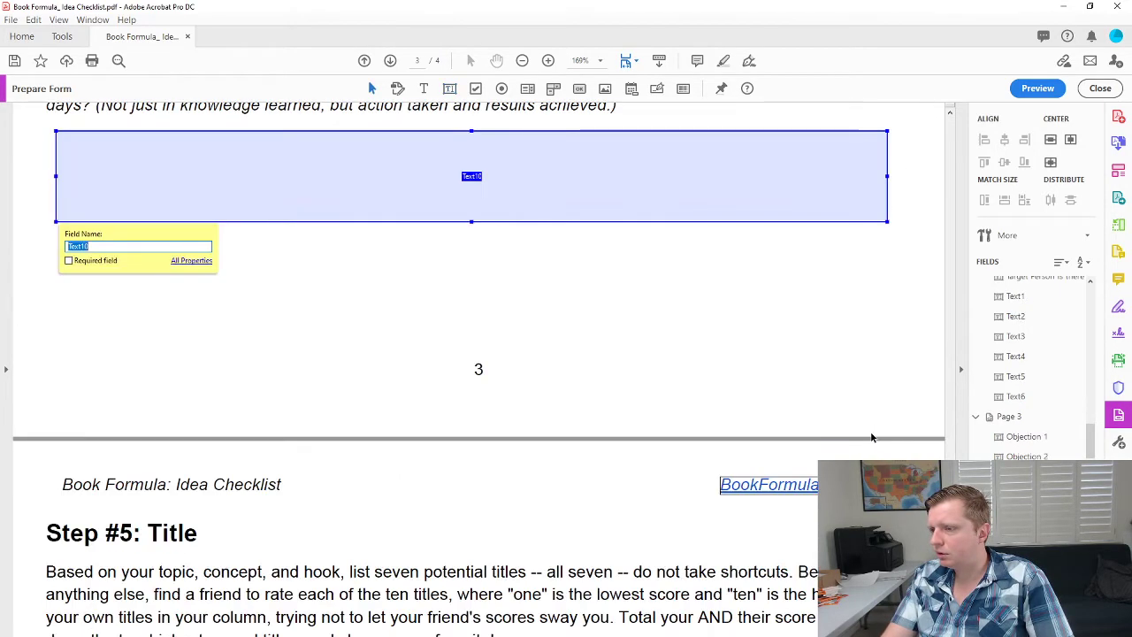
scroll(866, 435, up, 12)
scroll(866, 442, down, 3)
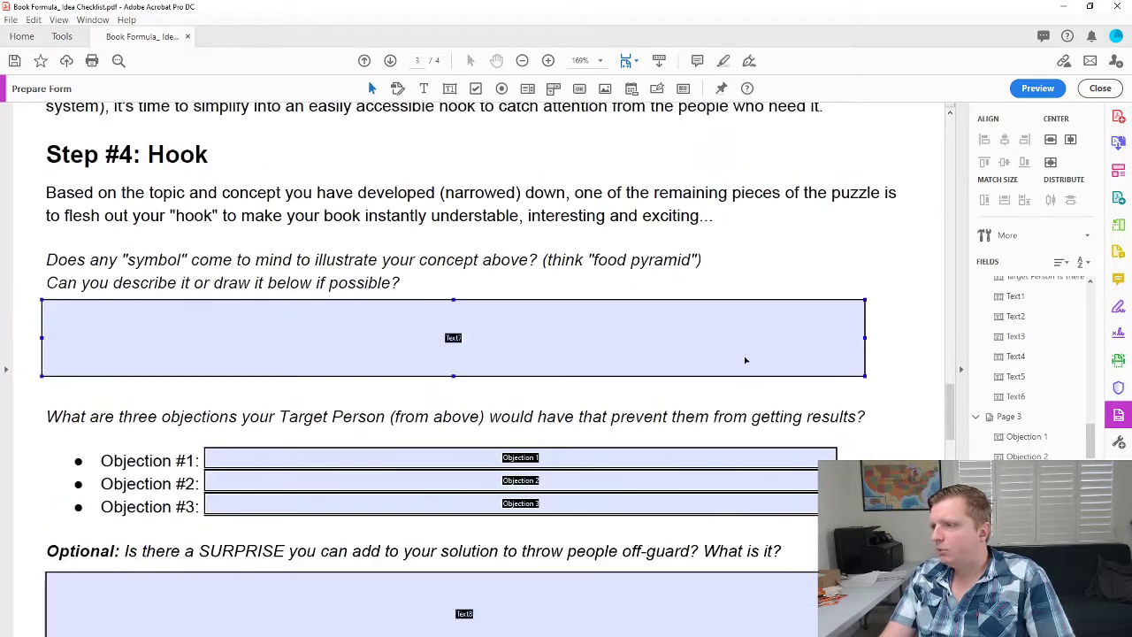
Select Text7 through Text10 and match their size and left edges to Text10.
click(746, 355)
scroll(703, 279, down, 2)
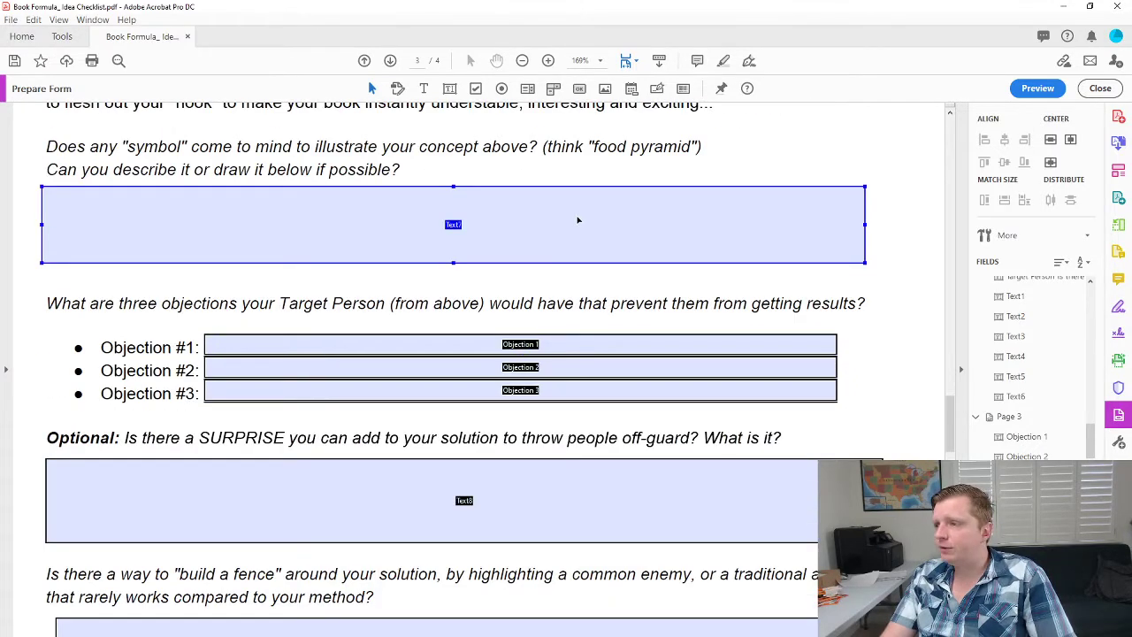
scroll(605, 486, down, 8)
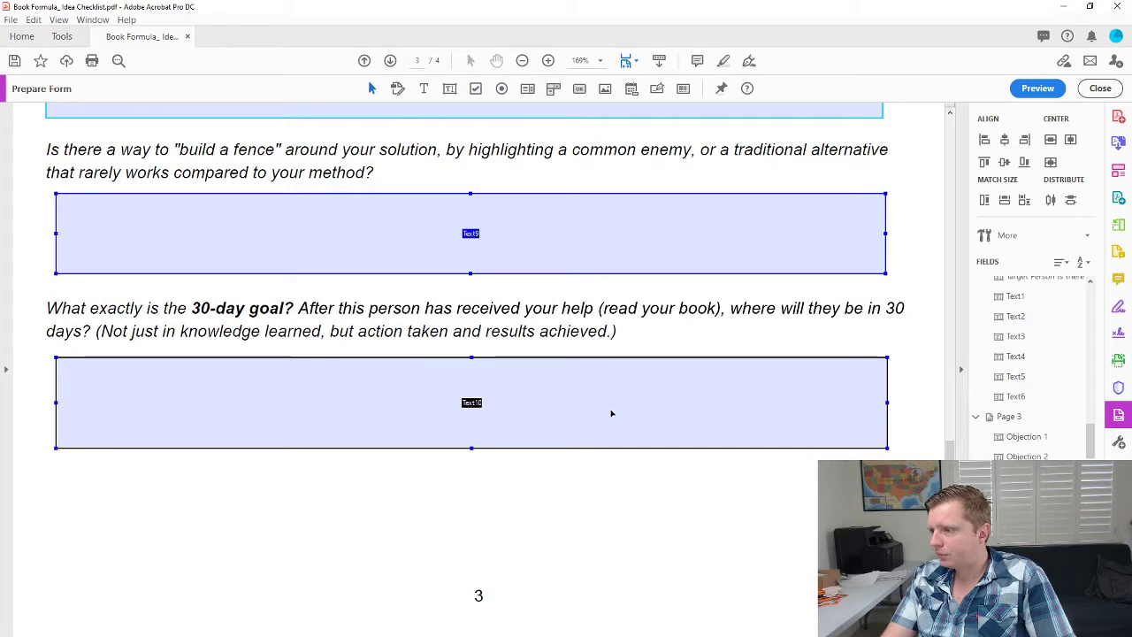
click(610, 413)
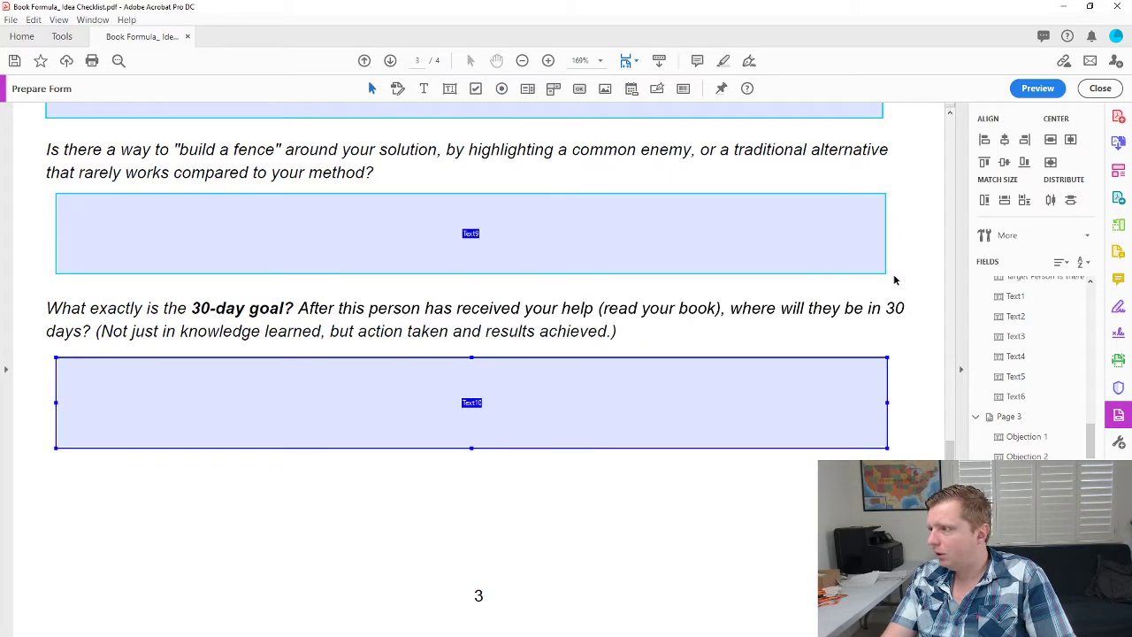
click(1025, 202)
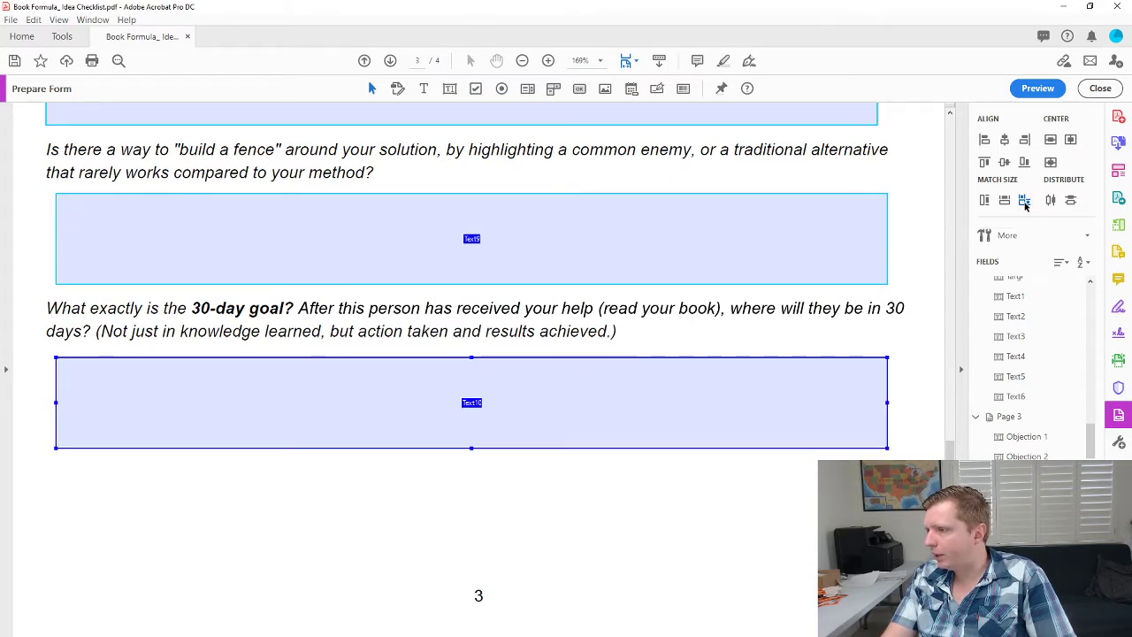
click(984, 141)
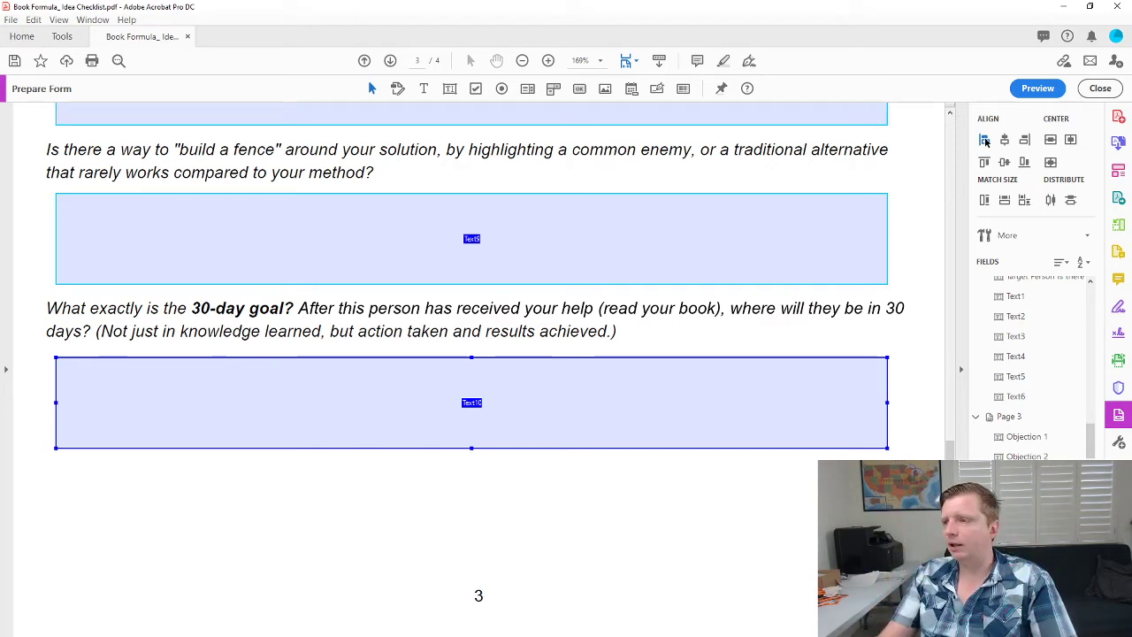
scroll(676, 363, down, 4)
scroll(677, 362, down, 20)
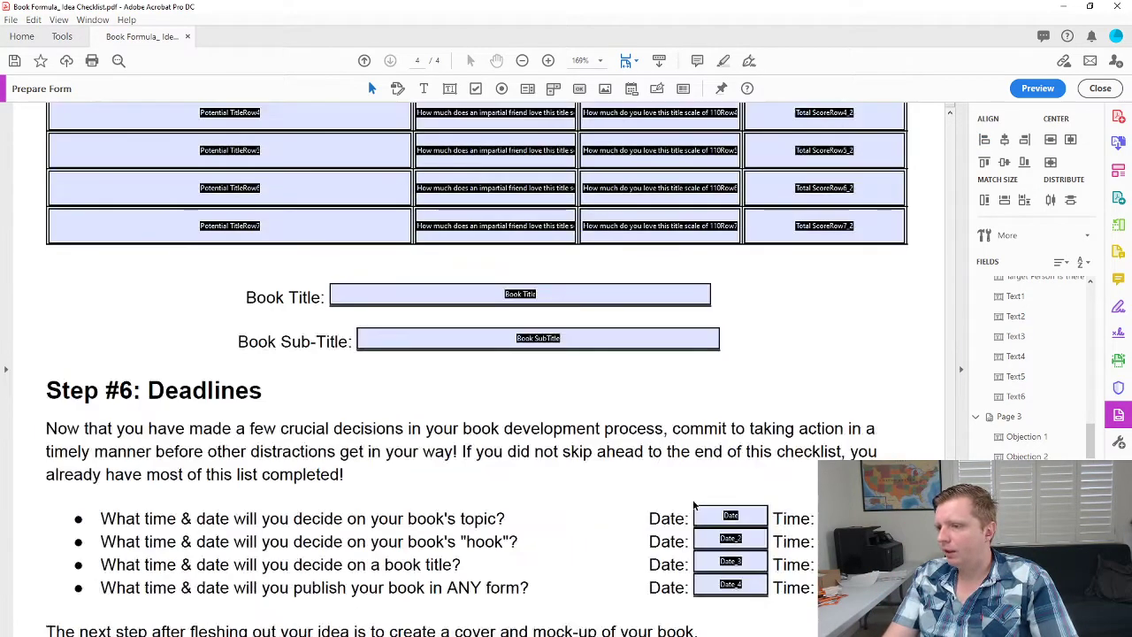
scroll(945, 371, up, 20)
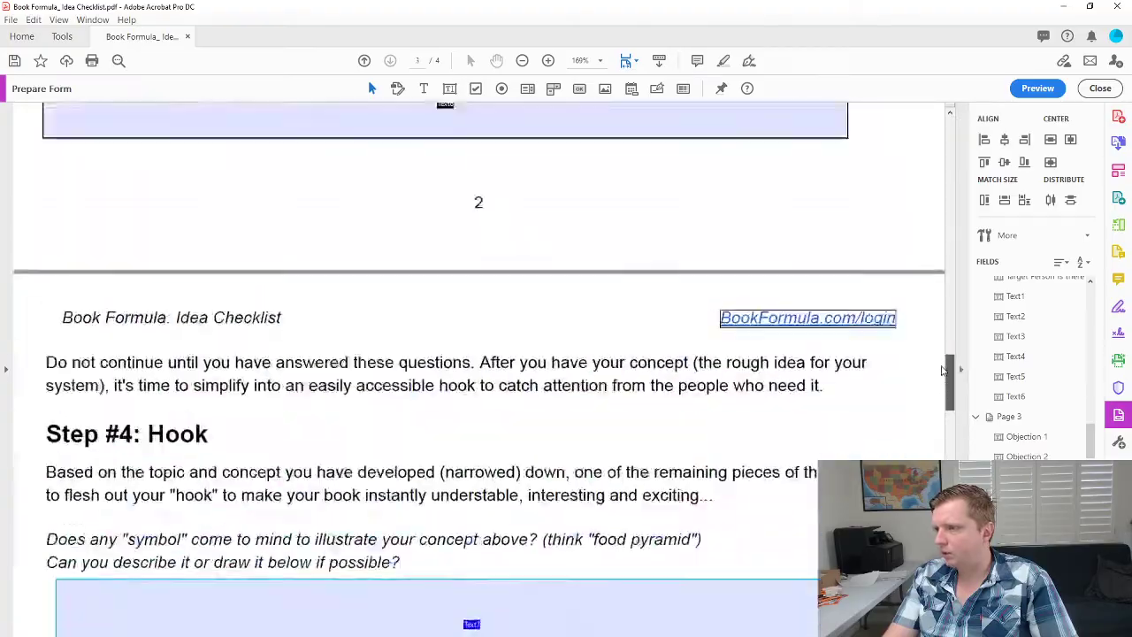
drag(945, 371, 939, 132)
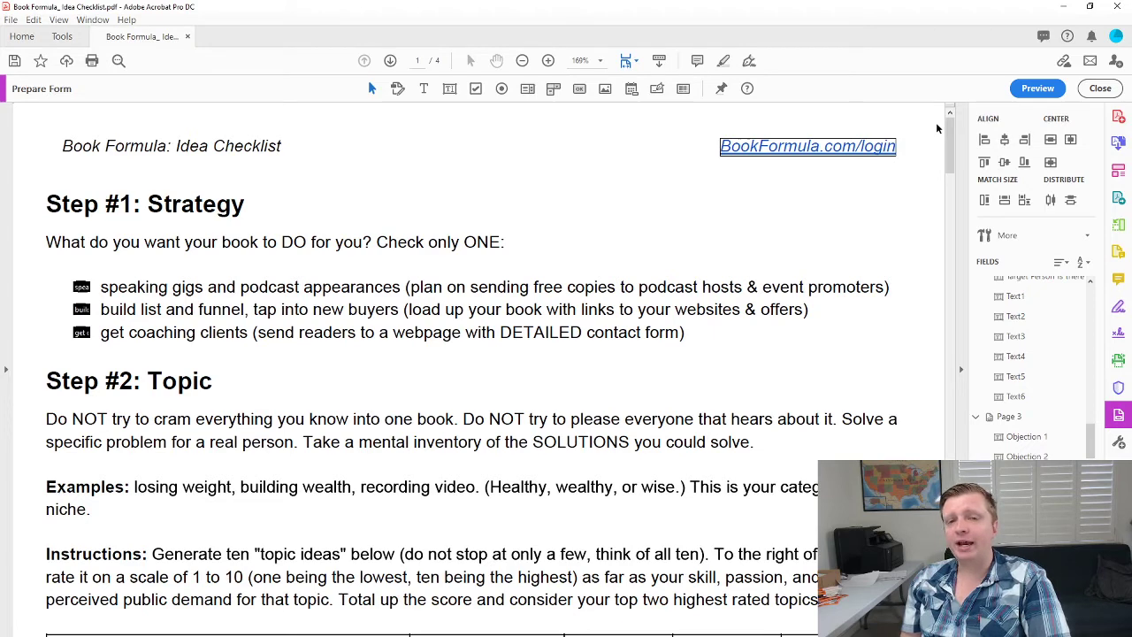
Return to page 1's first topic idea field and bring up the File menu.
scroll(665, 441, down, 10)
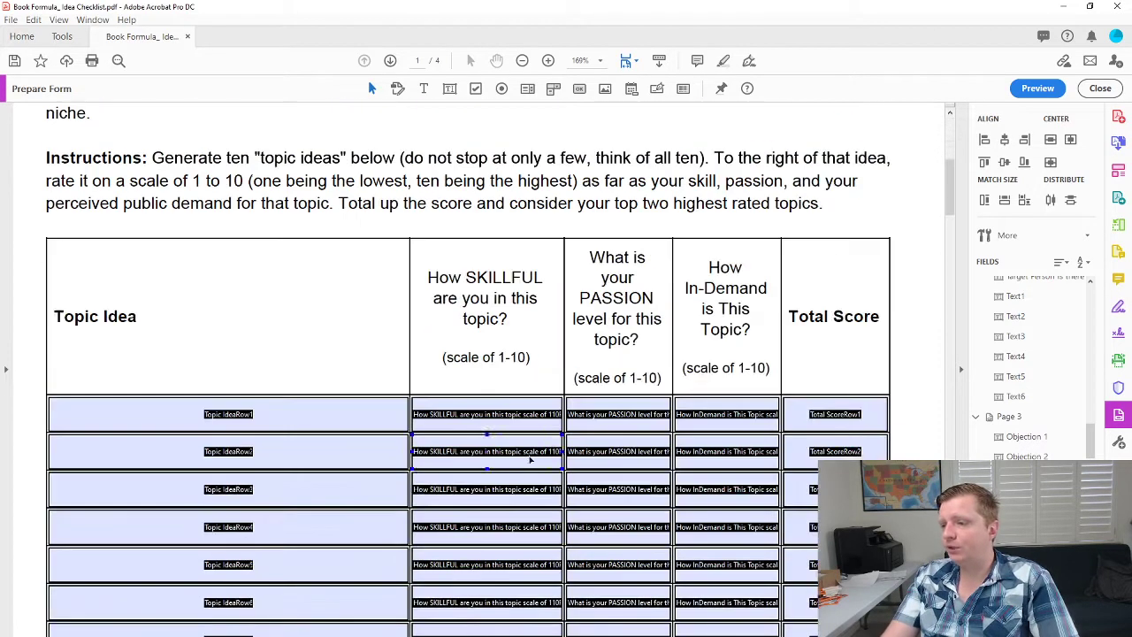
click(337, 222)
click(11, 19)
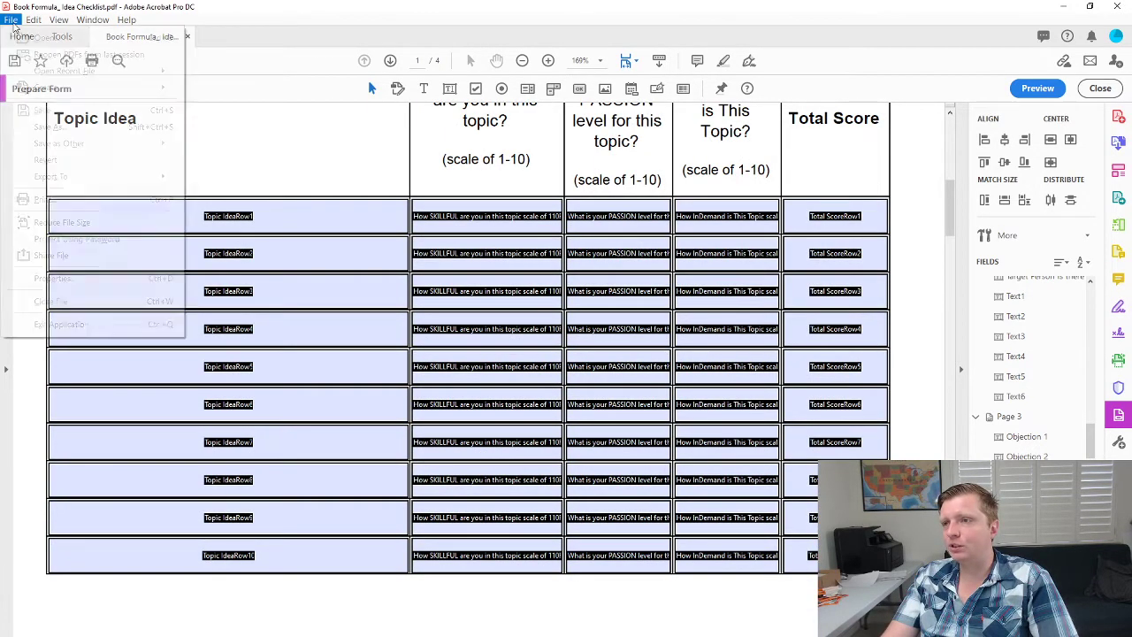
Save the form to the Desktop as Book Formula_ Idea Checklist Original.pdf.
click(53, 103)
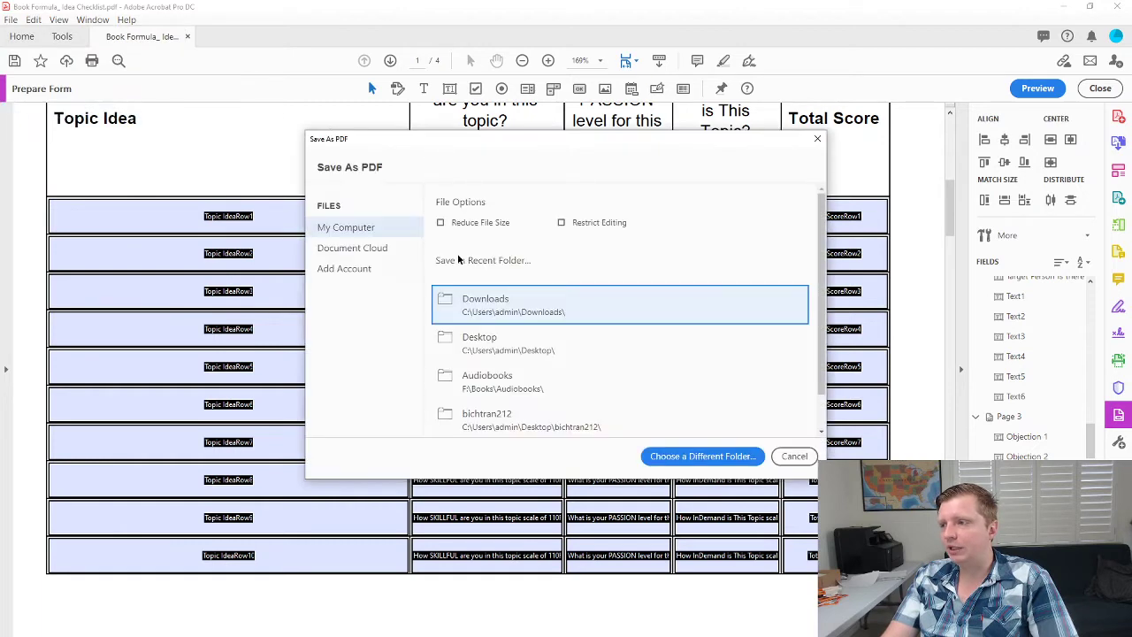
click(698, 457)
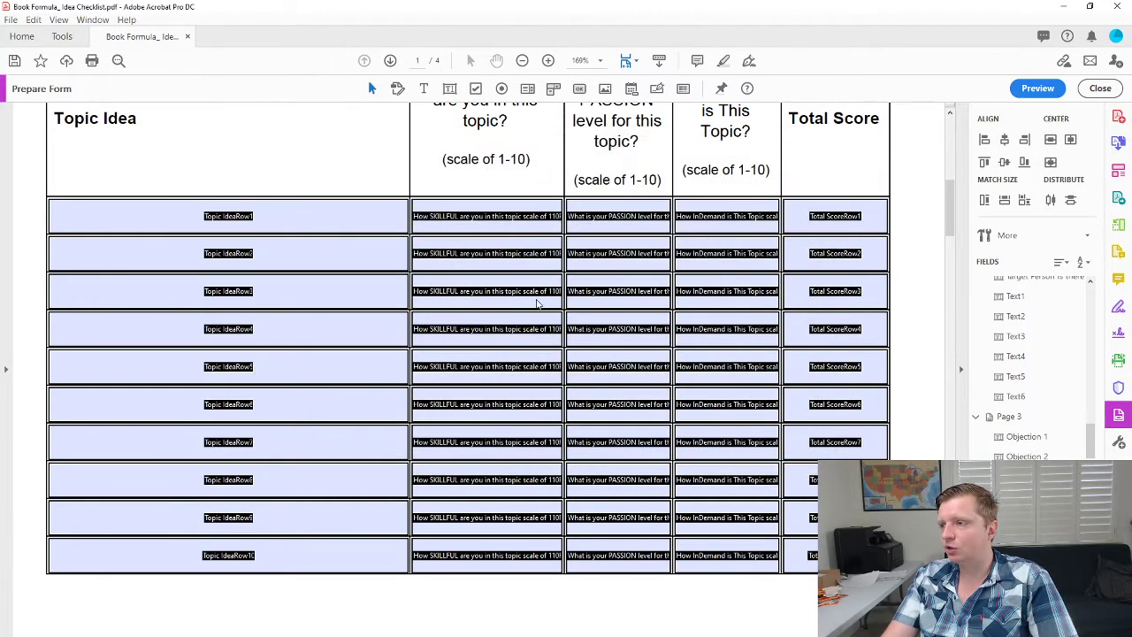
click(197, 282)
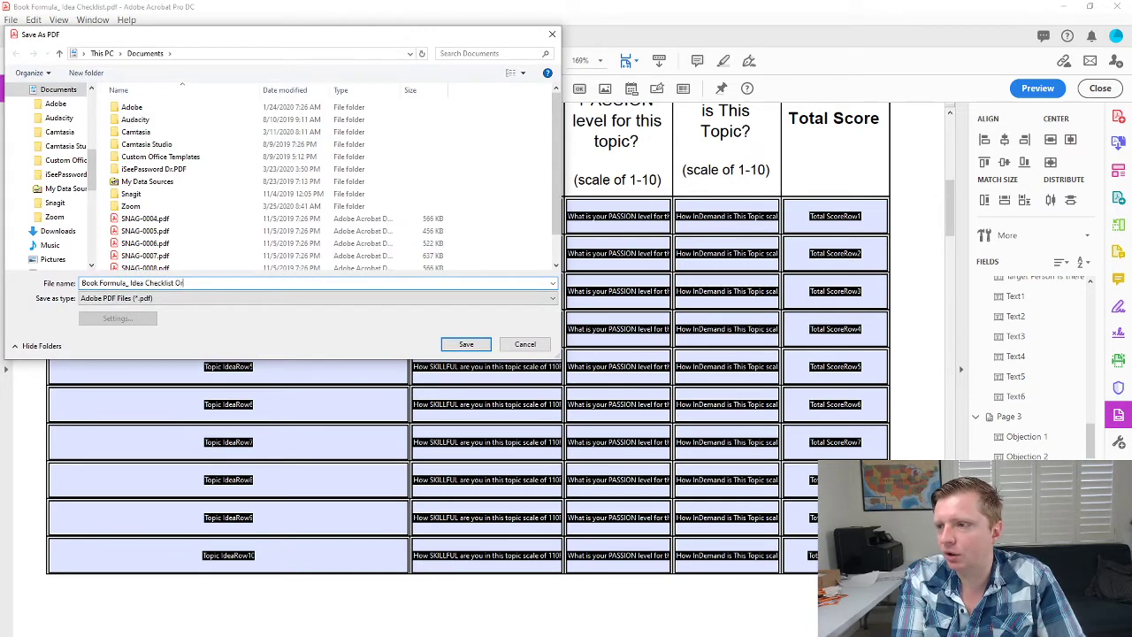
drag(93, 168, 93, 111)
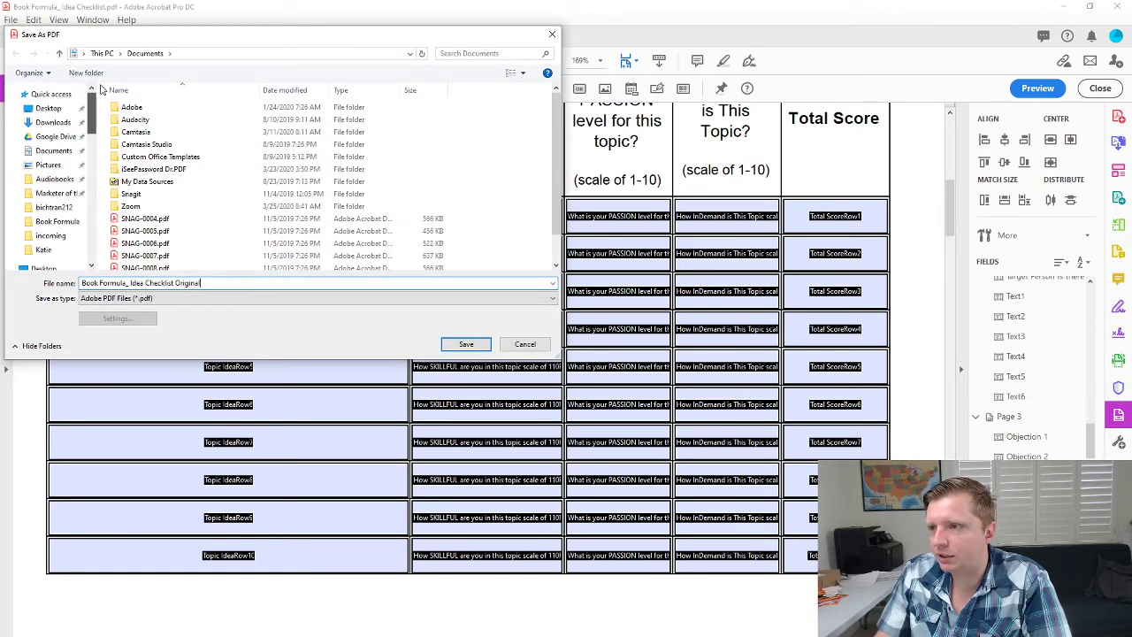
click(48, 108)
click(466, 344)
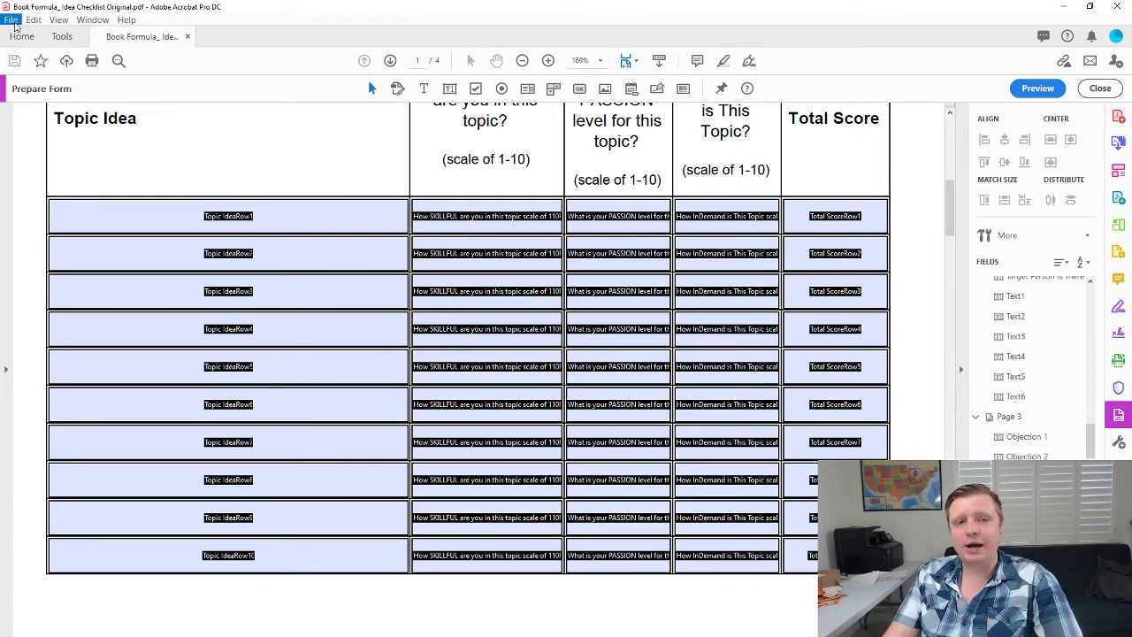
Save a Reader-extended copy as Book Formula_ Idea Checklist Fillable.pdf, then close Acrobat.
click(13, 22)
mouse_move(53, 146)
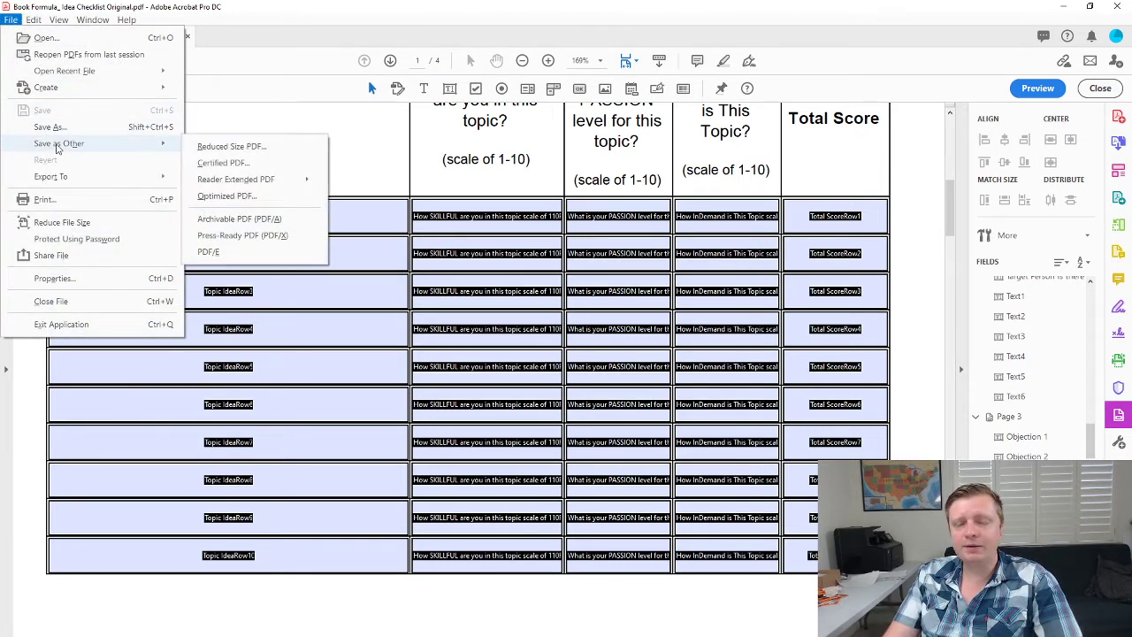
mouse_move(297, 183)
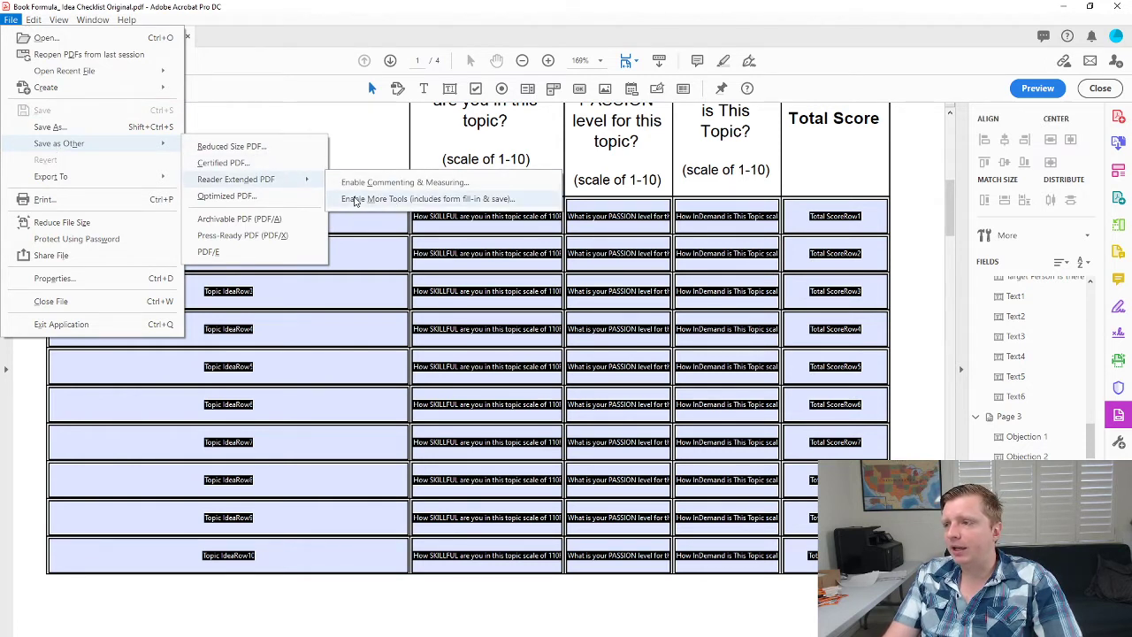
click(490, 199)
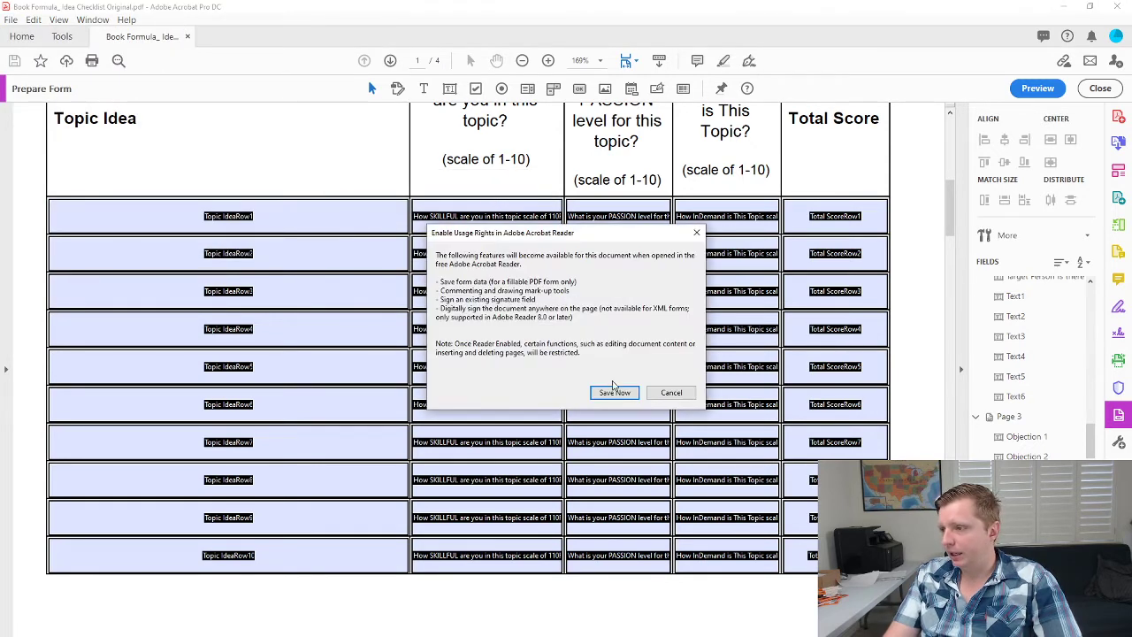
click(614, 390)
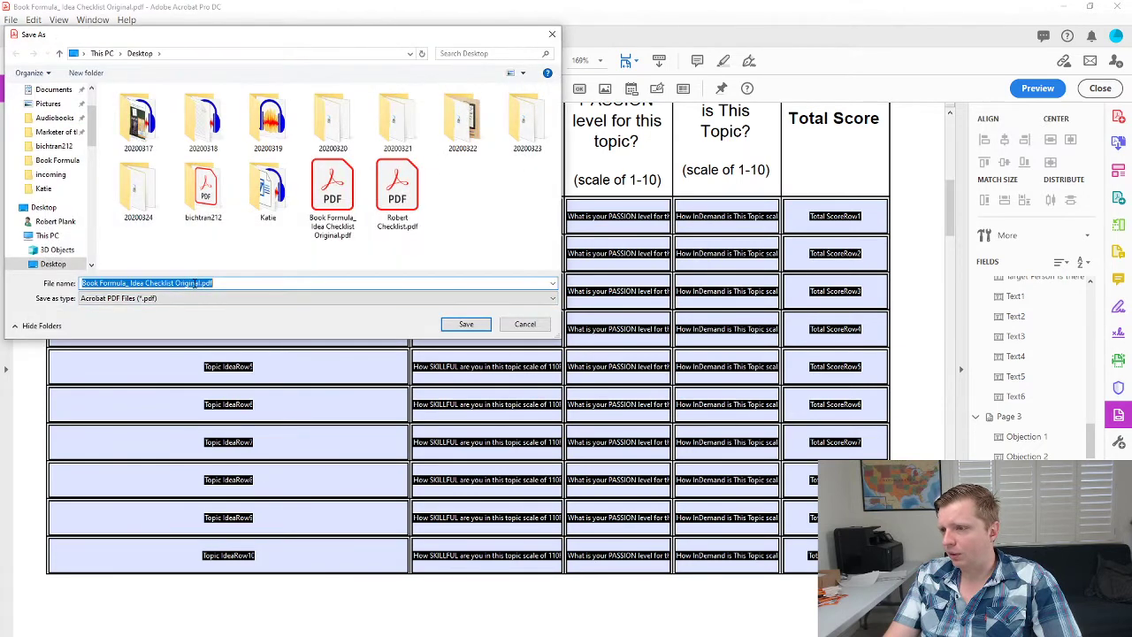
click(181, 282)
drag(176, 282, 235, 281)
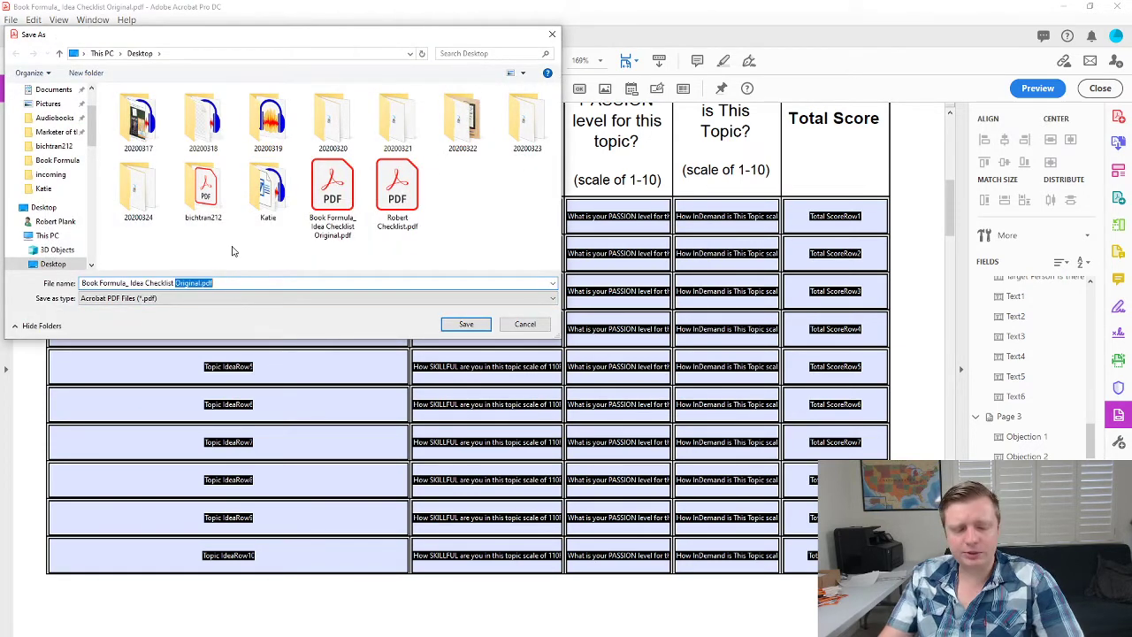
text(Fillable)
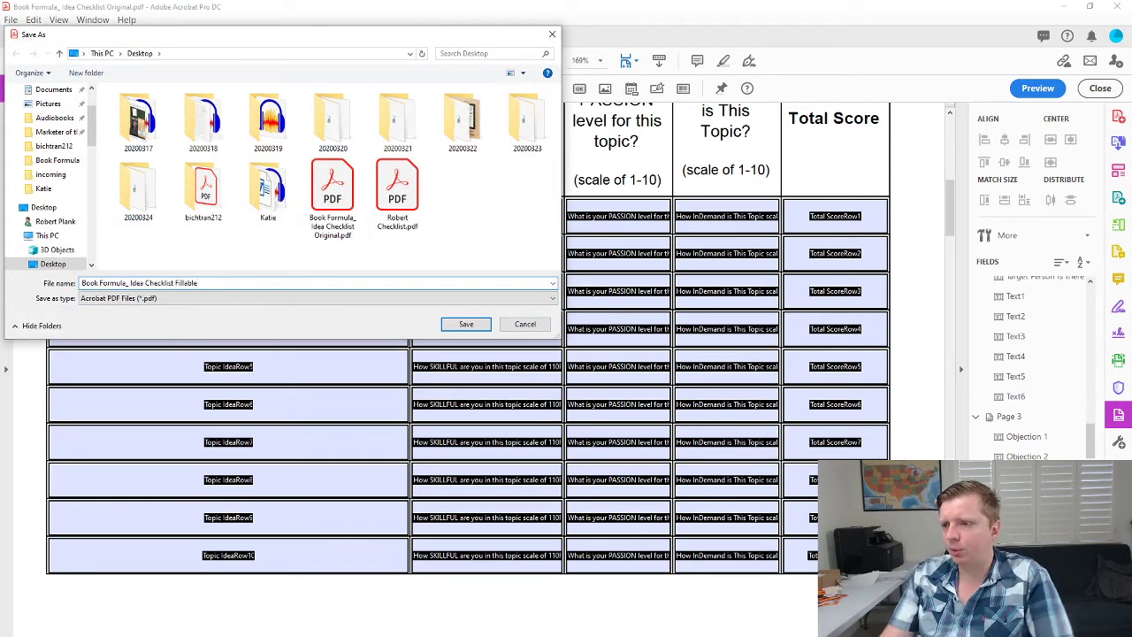
click(466, 324)
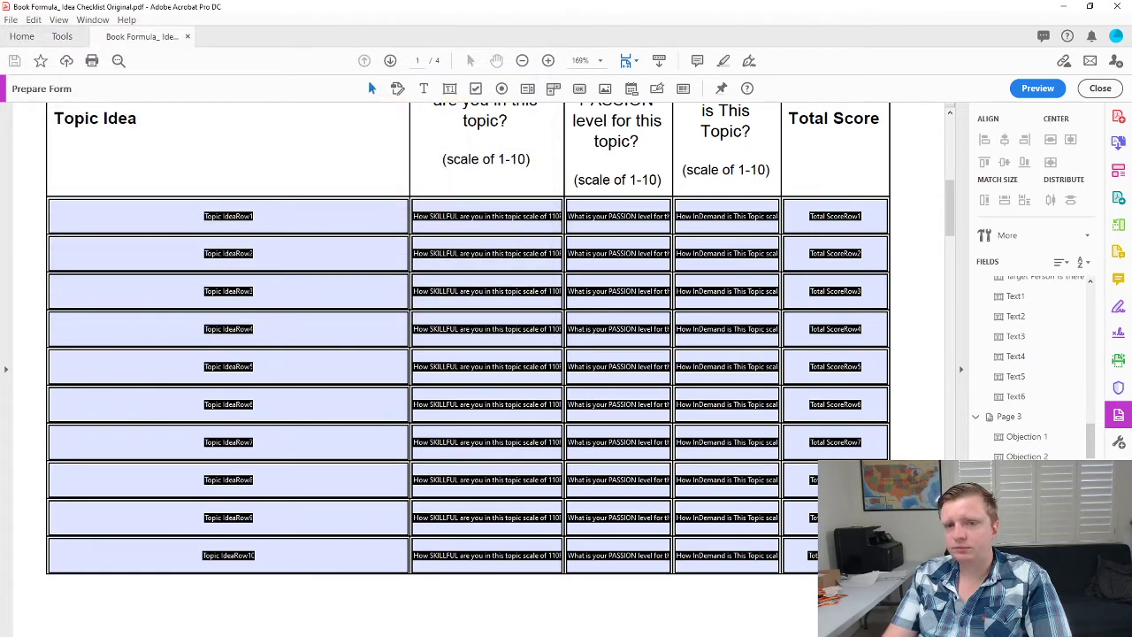
click(1116, 7)
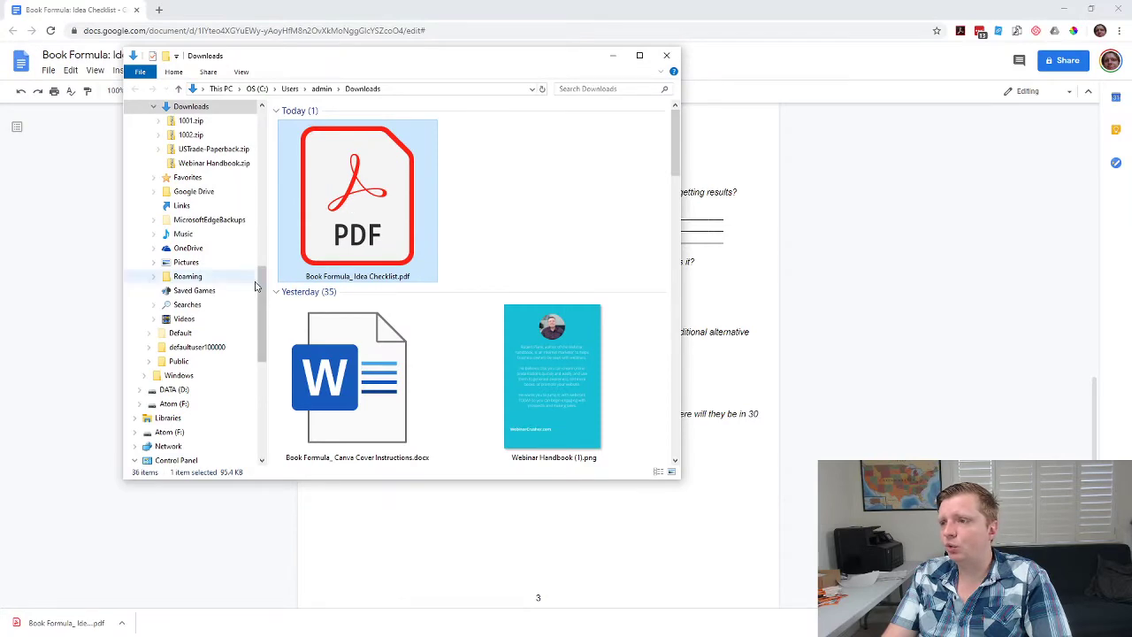
Open the Original checklist PDF from the Desktop folder.
scroll(203, 139, up, 10)
click(177, 126)
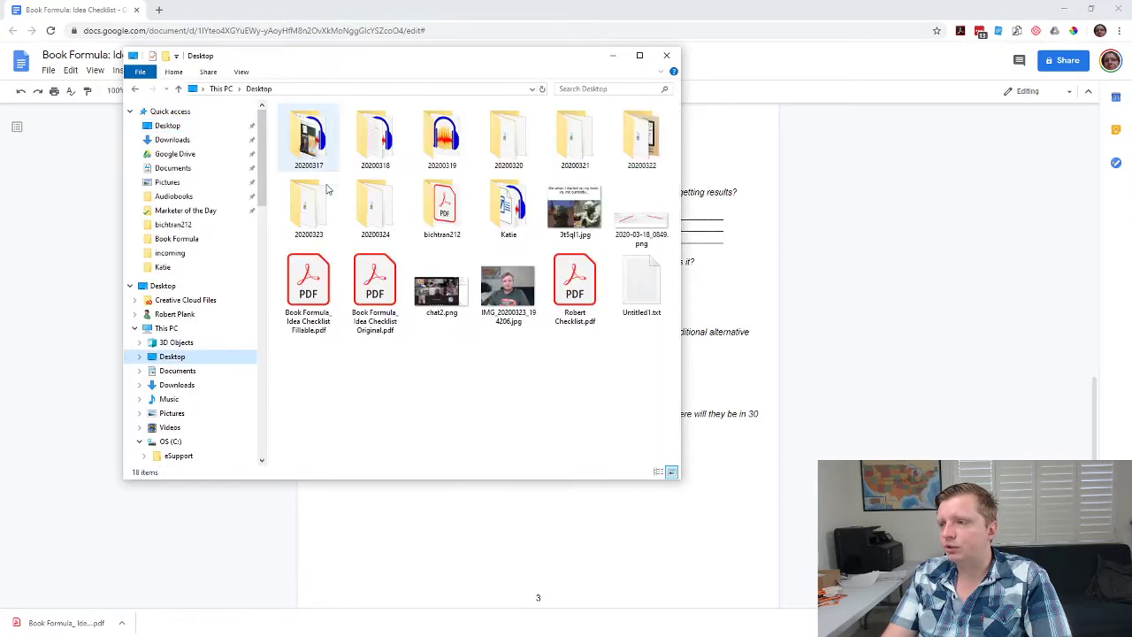
click(375, 290)
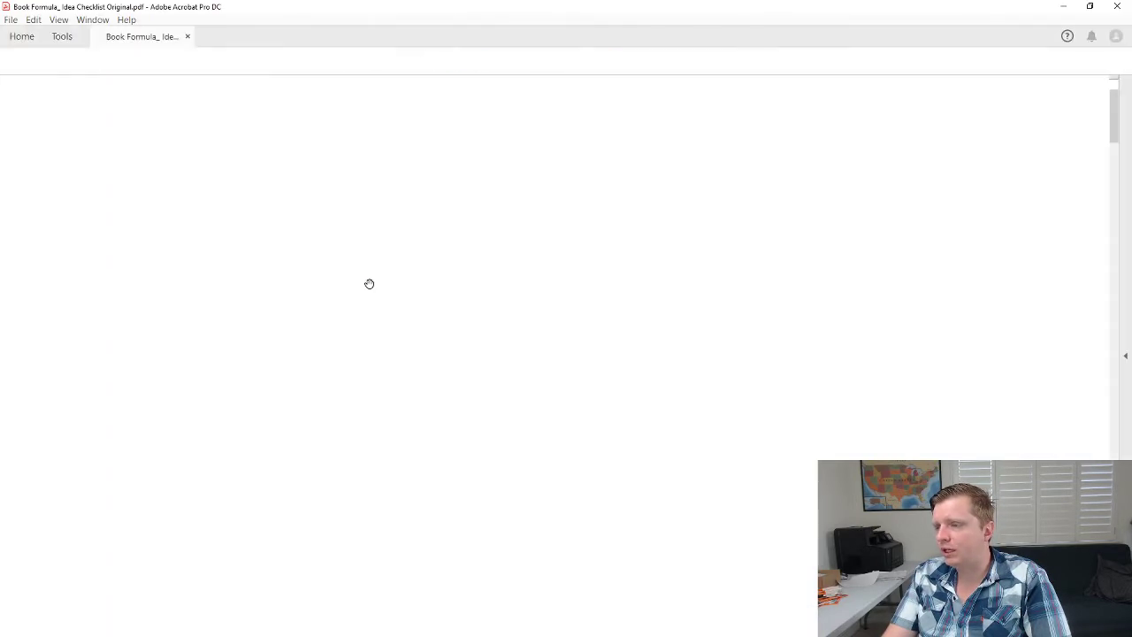
Test the page 2 ingredient and unique component answer fields by clicking into each.
scroll(369, 321, down, 10)
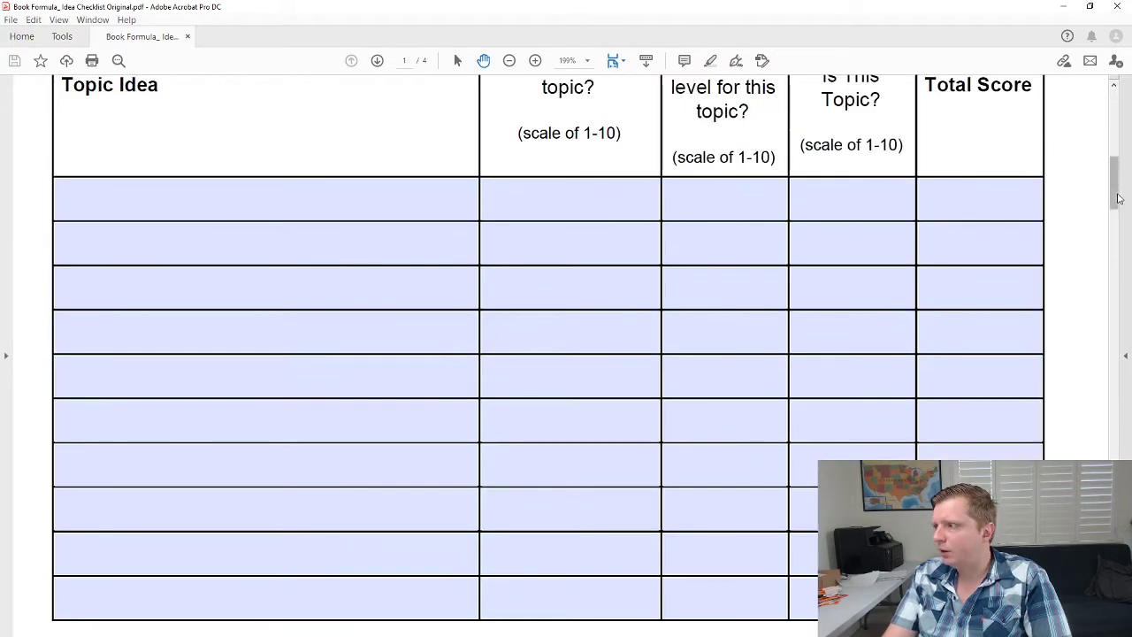
scroll(736, 302, down, 15)
click(736, 303)
click(726, 204)
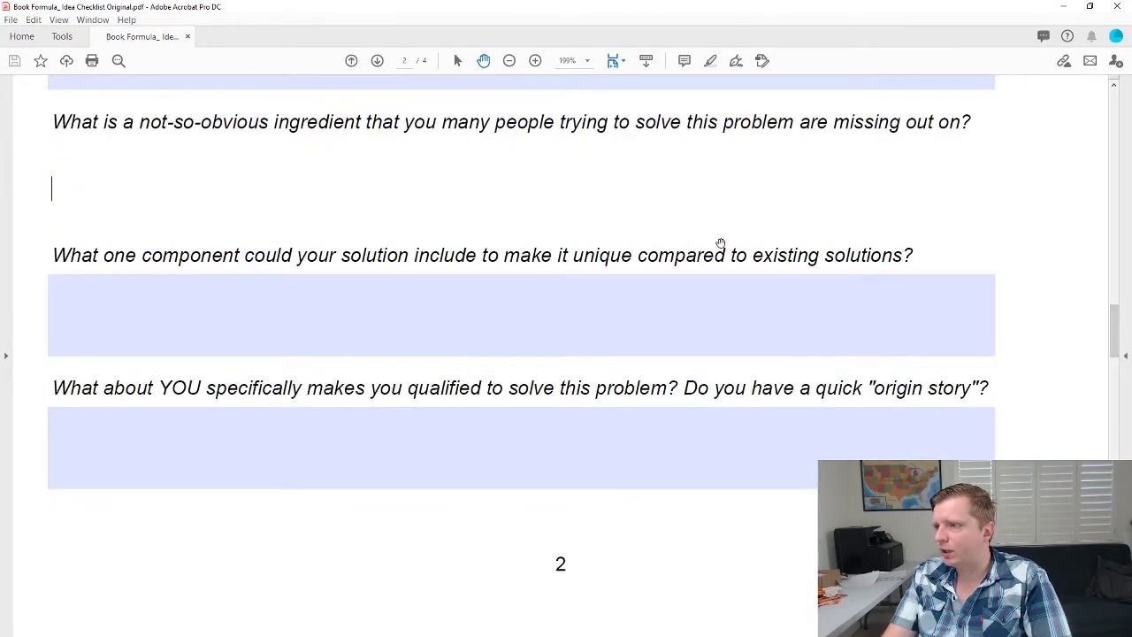
click(699, 317)
click(667, 207)
click(606, 336)
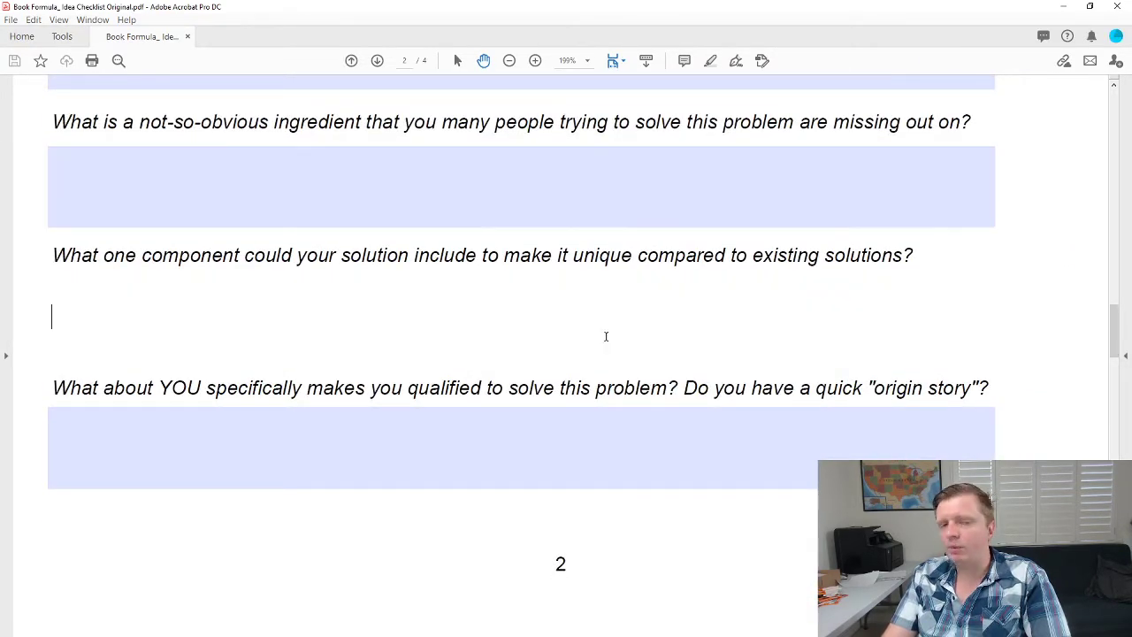
click(361, 194)
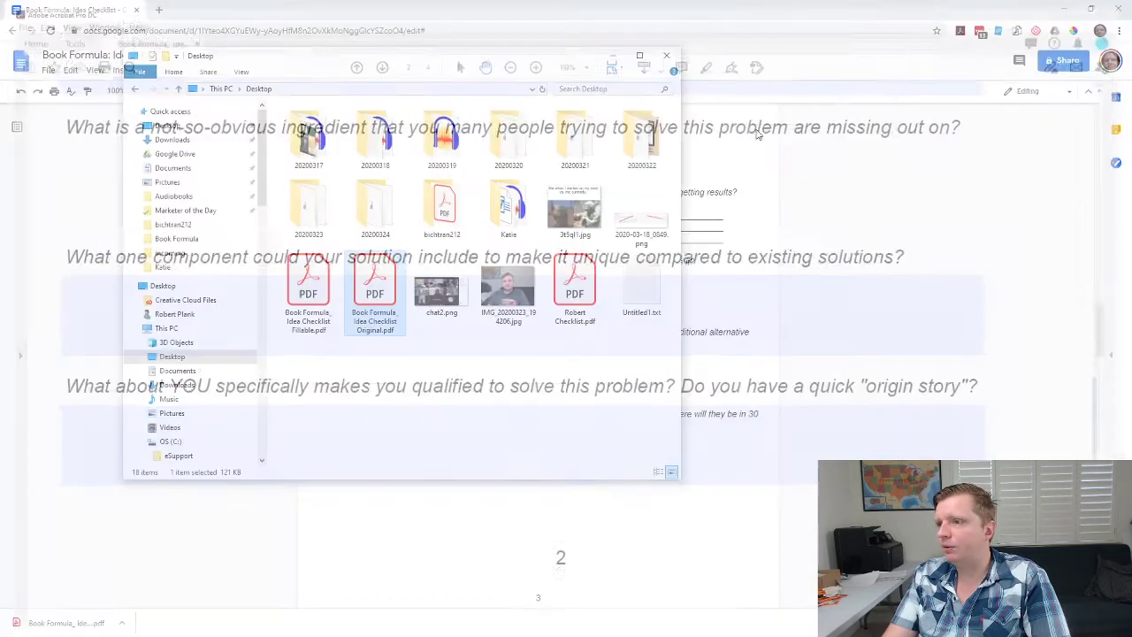
Open the Fillable checklist PDF from the Desktop.
click(327, 298)
right_click(327, 298)
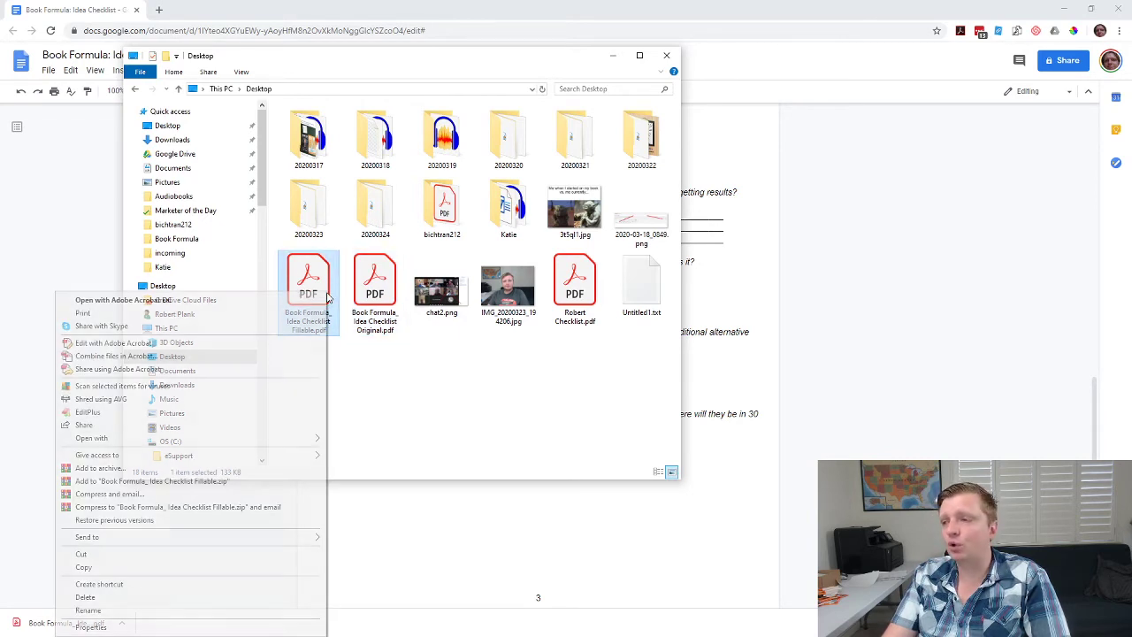
key(Escape)
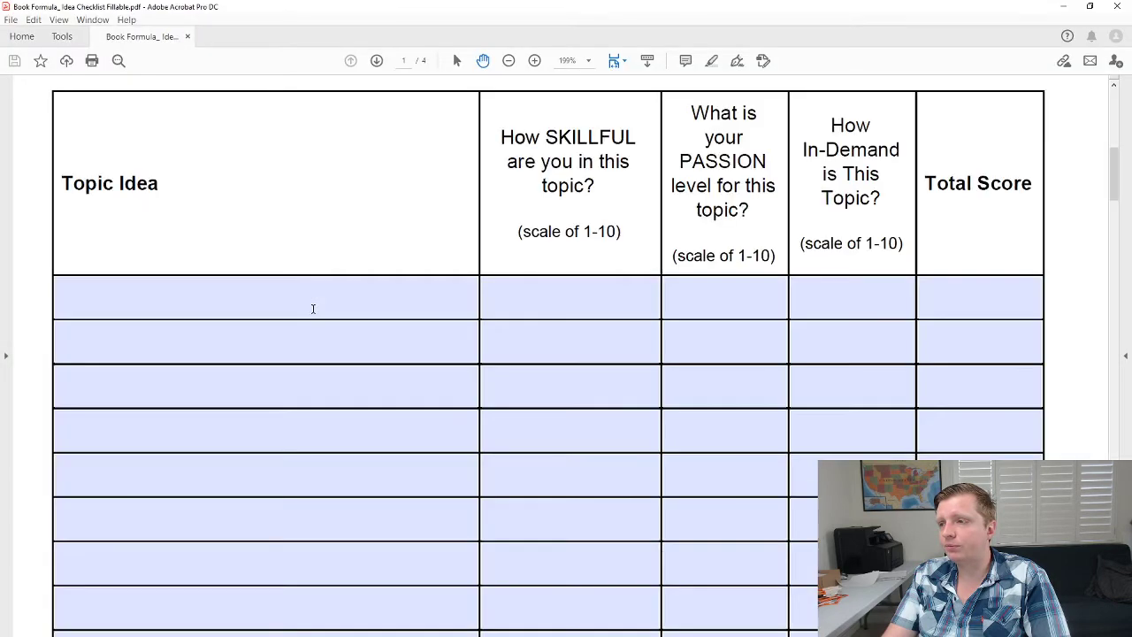
Type test entries 'ghkhjkh' and 'hjkhjkhj' into the first two Topic Idea fields.
click(313, 309)
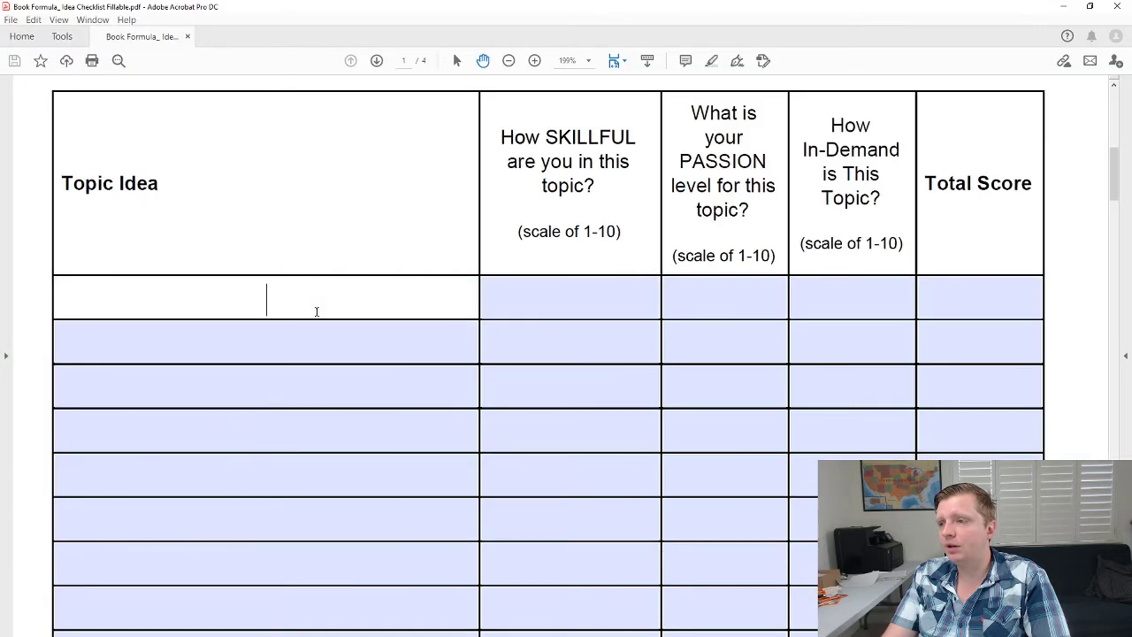
click(334, 346)
scroll(334, 347, down, 4)
scroll(323, 292, up, 3)
click(313, 239)
text(ghk)
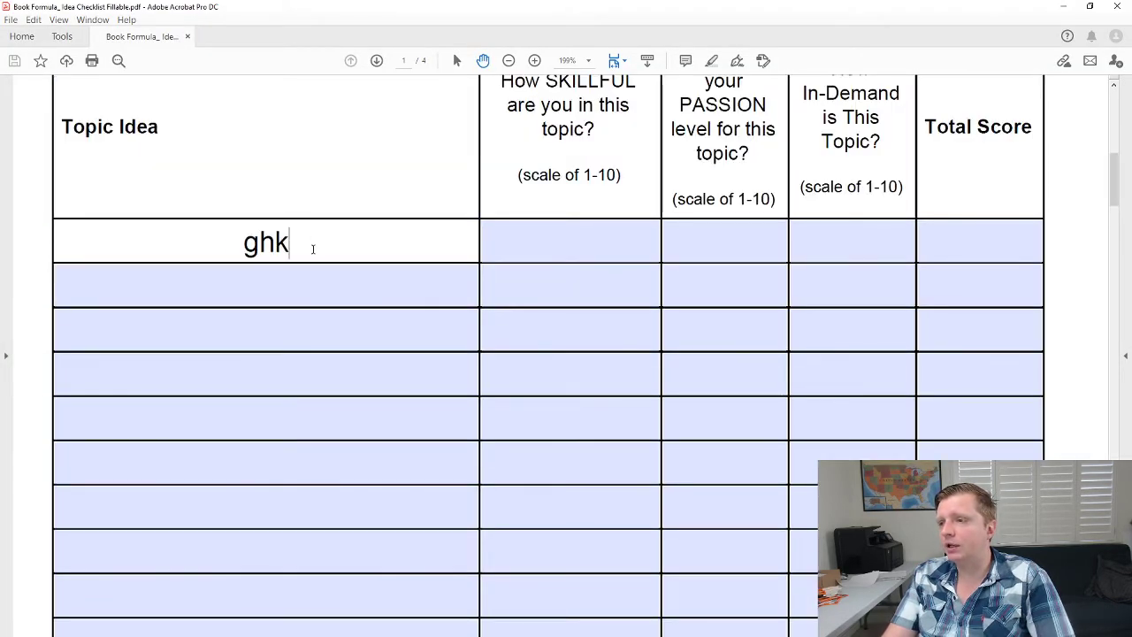
text(hjkh)
click(313, 291)
text(hjkhjkhj)
Enter SKILLFUL scores 1, 2 and 34 down the score column.
click(602, 244)
text(1)
click(596, 280)
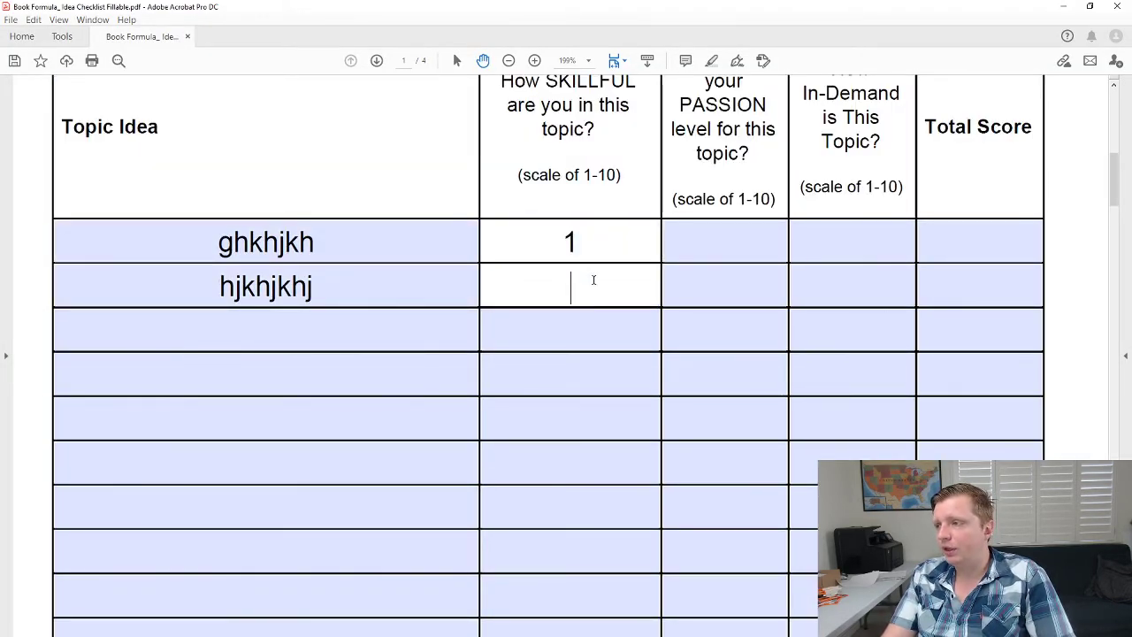
text(2)
click(586, 315)
text(34)
Close the Fillable PDF, saving the entries, then reopen it and show Tools.
click(1117, 7)
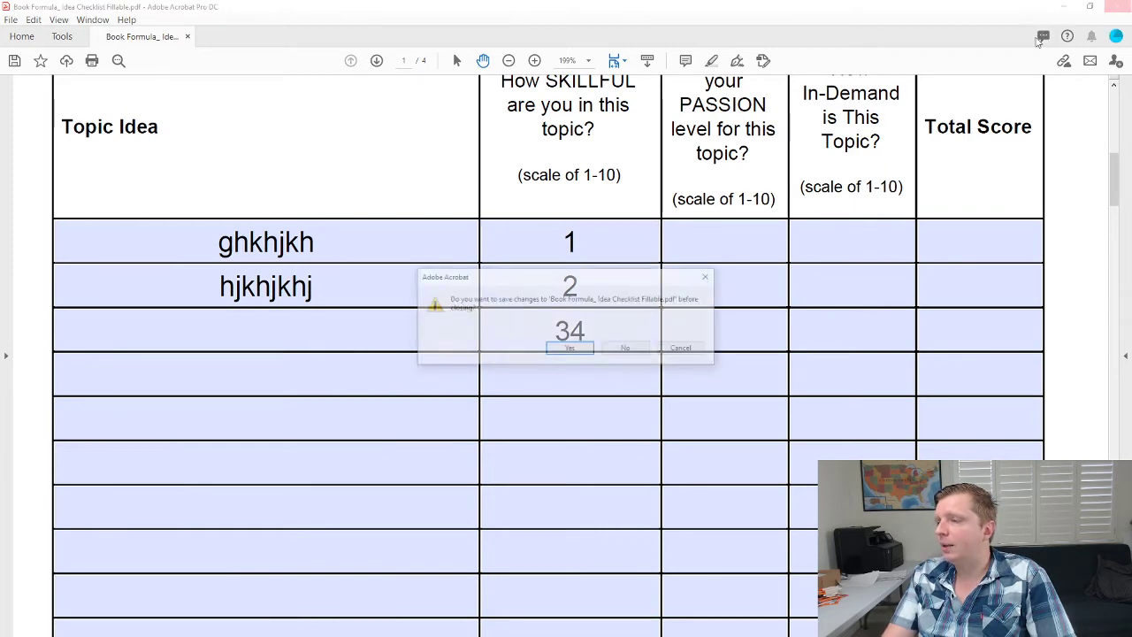
click(577, 349)
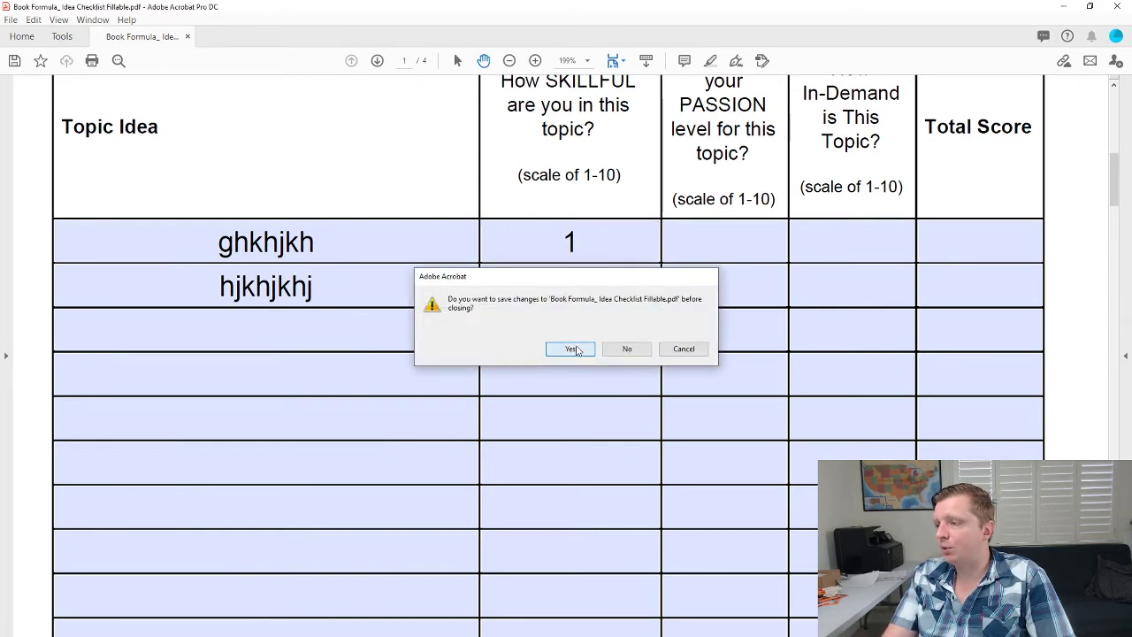
click(327, 313)
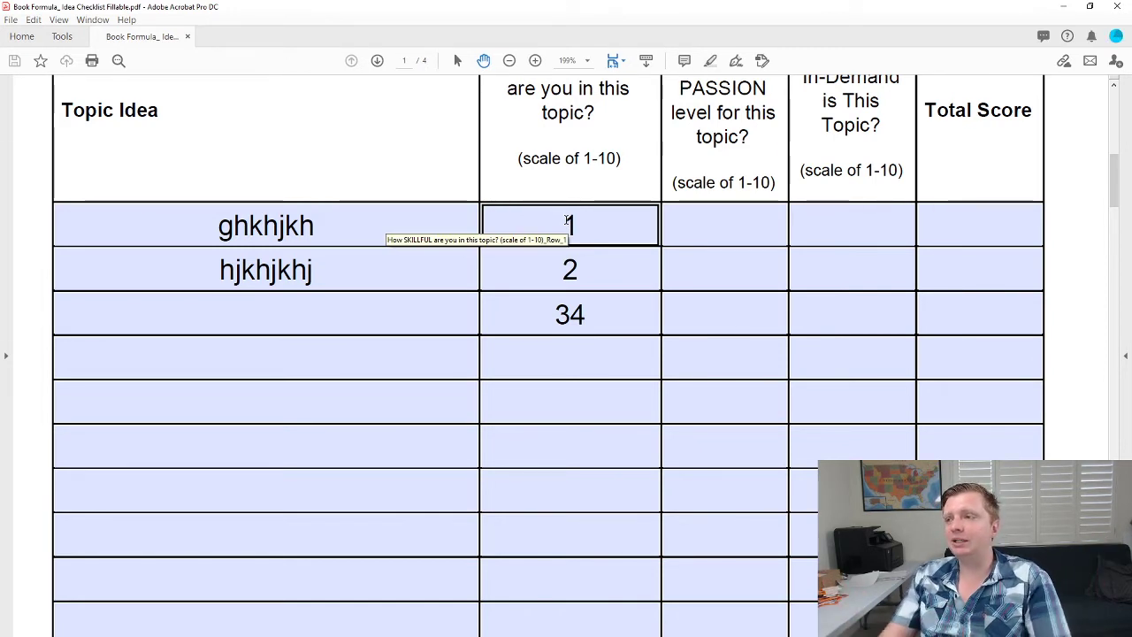
click(61, 36)
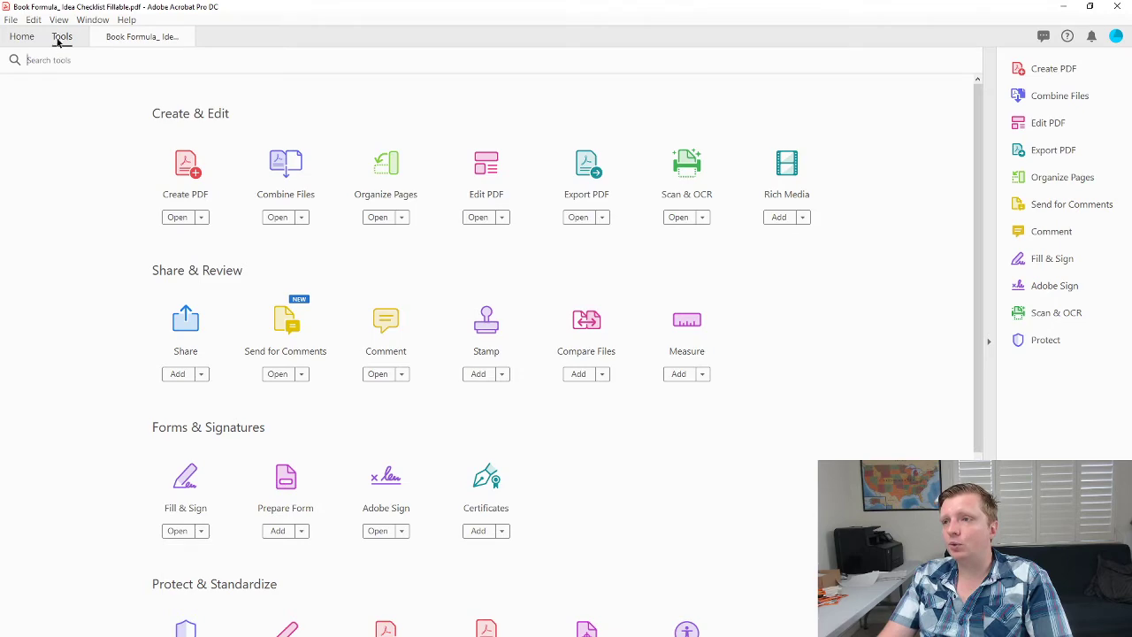
Open the Original checklist from the Desktop in a second tab and start Prepare Form.
click(21, 37)
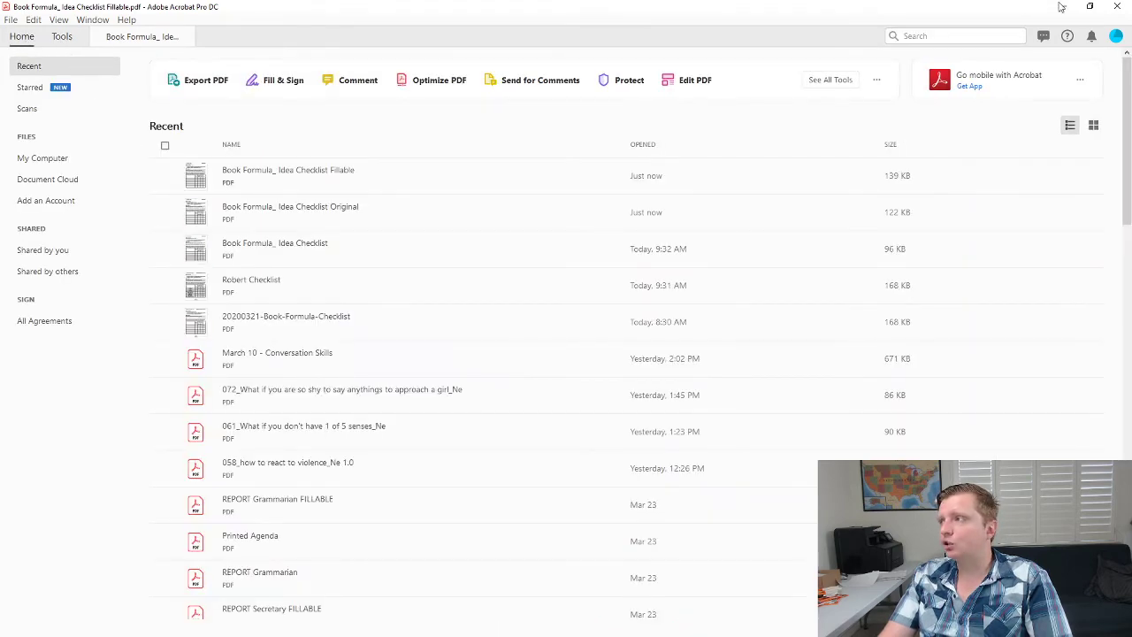
click(1062, 6)
double_click(368, 294)
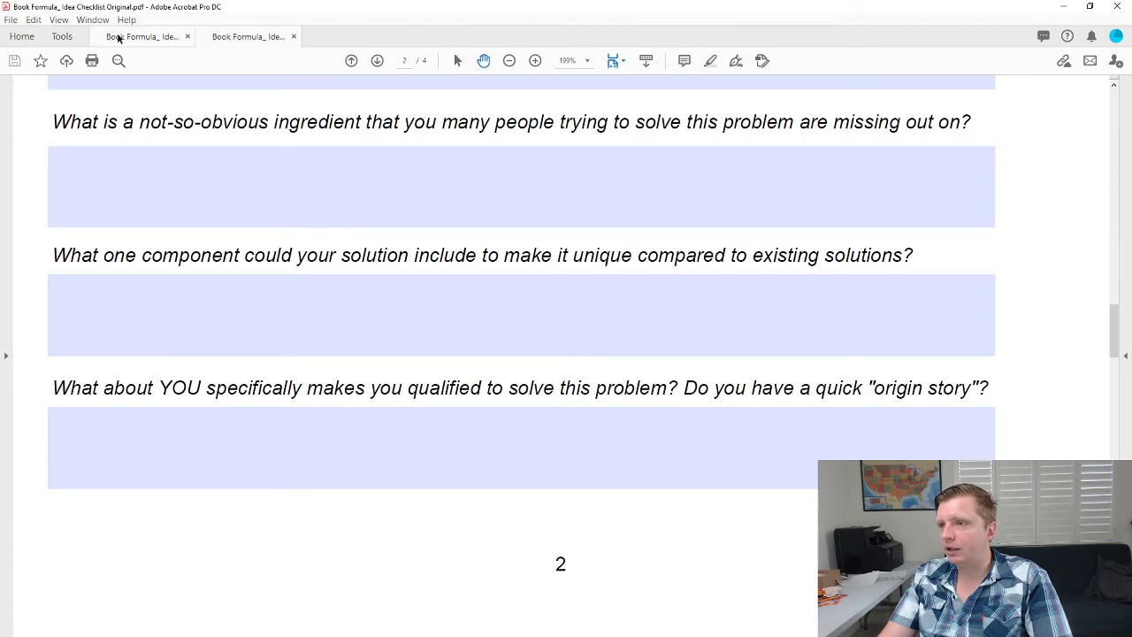
click(61, 36)
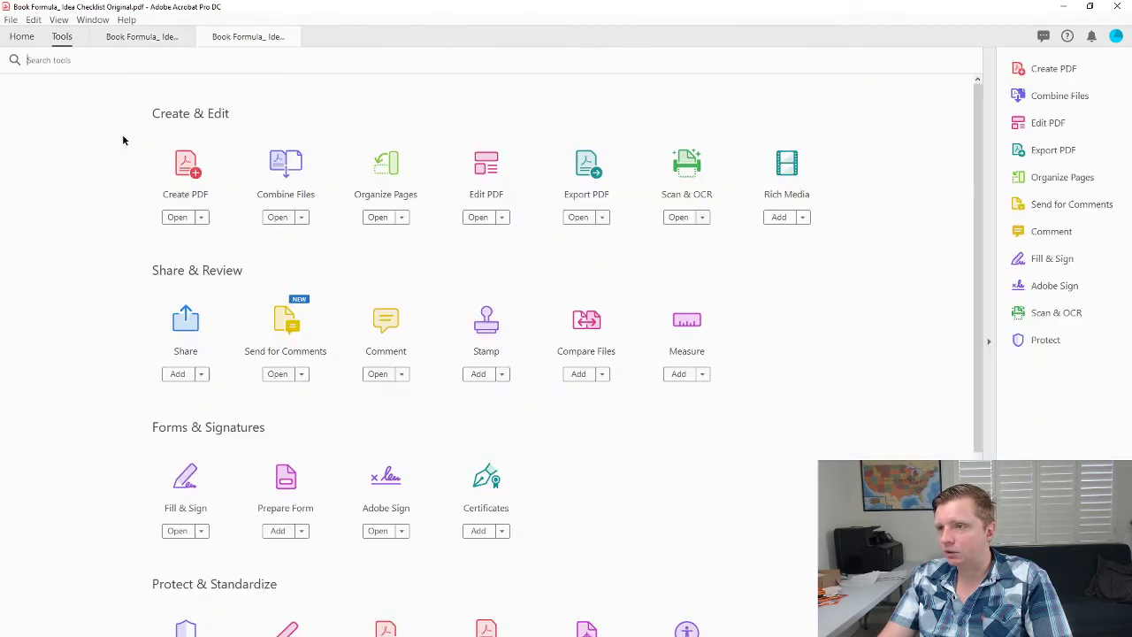
click(285, 482)
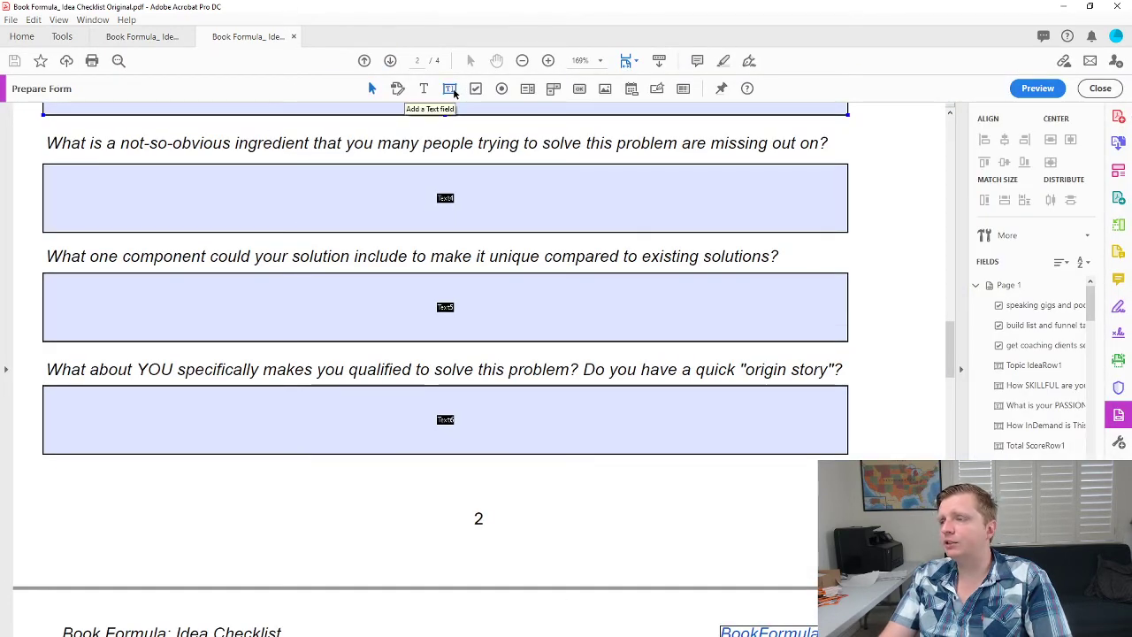
Select the ingredient answer field, then reach File > Save as Other > Reader Extended PDF.
click(505, 185)
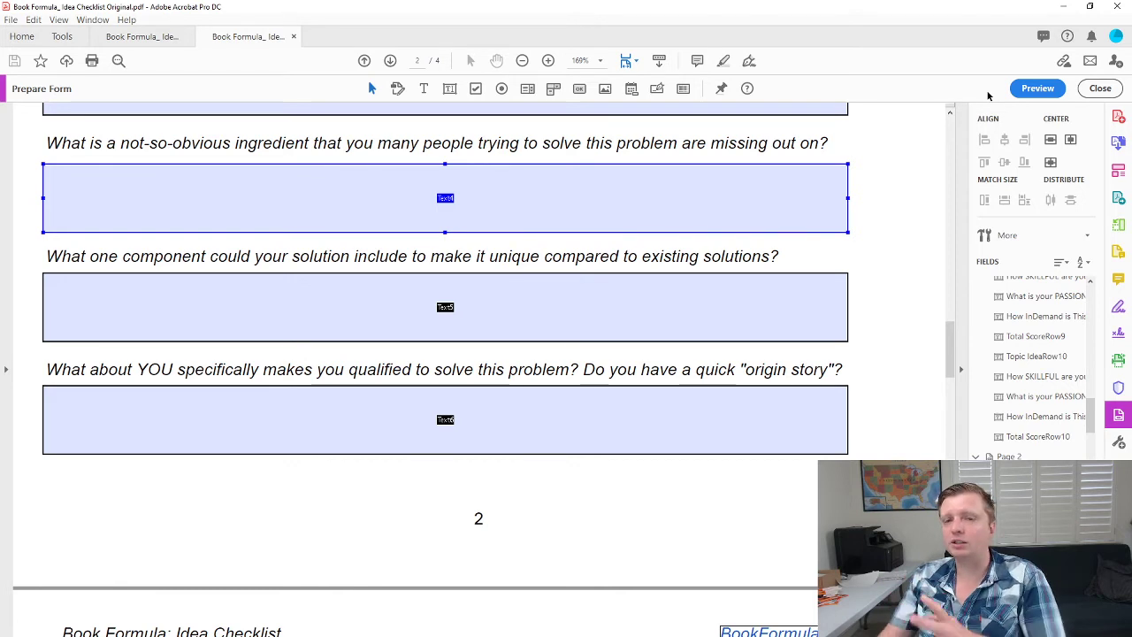
click(10, 19)
mouse_move(58, 143)
mouse_move(240, 180)
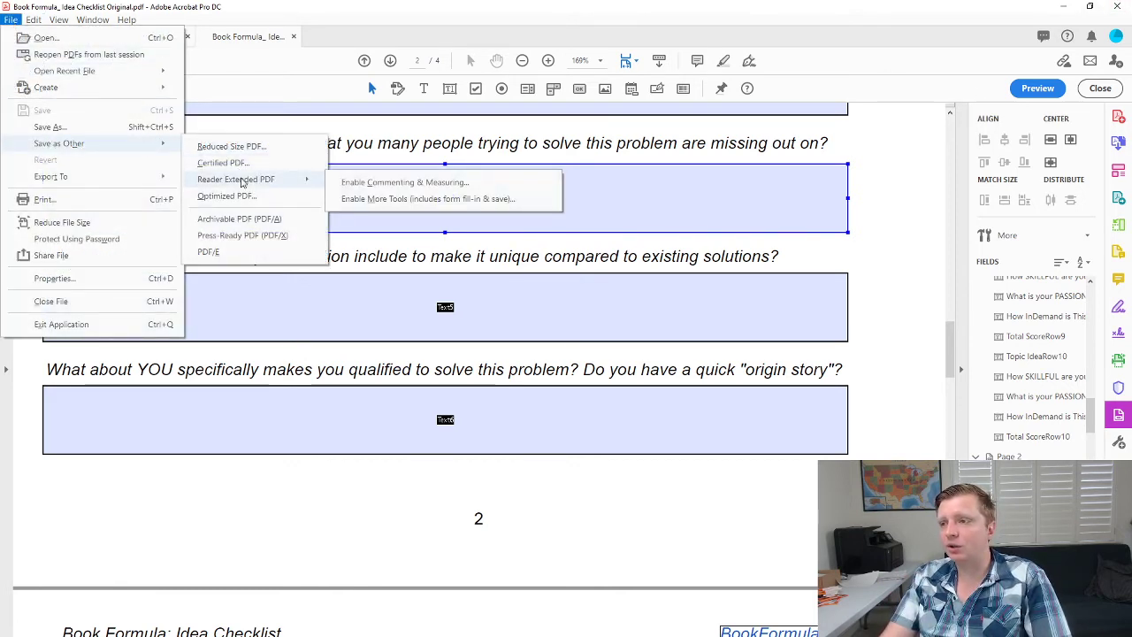